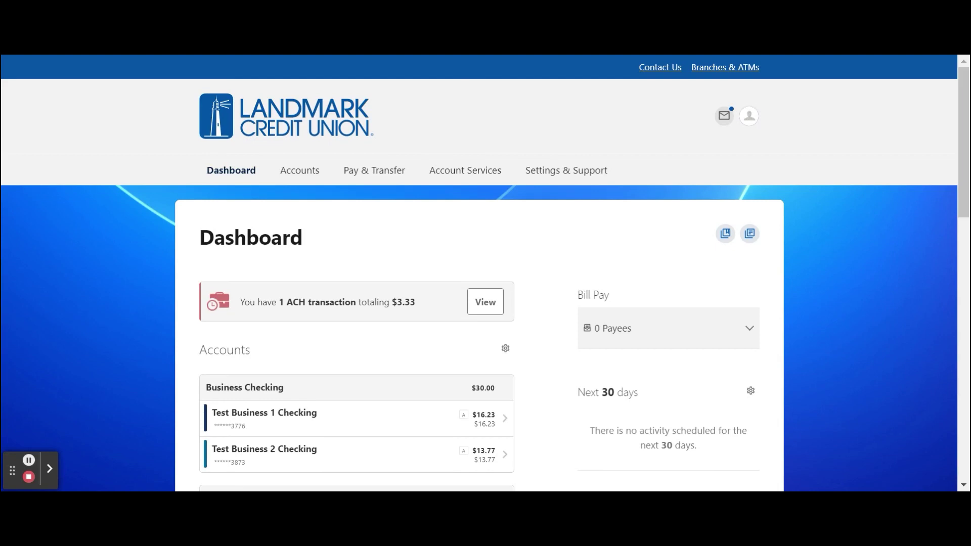
Open the Payees list under Settings & Support > Business Admin.
left_click(565, 172)
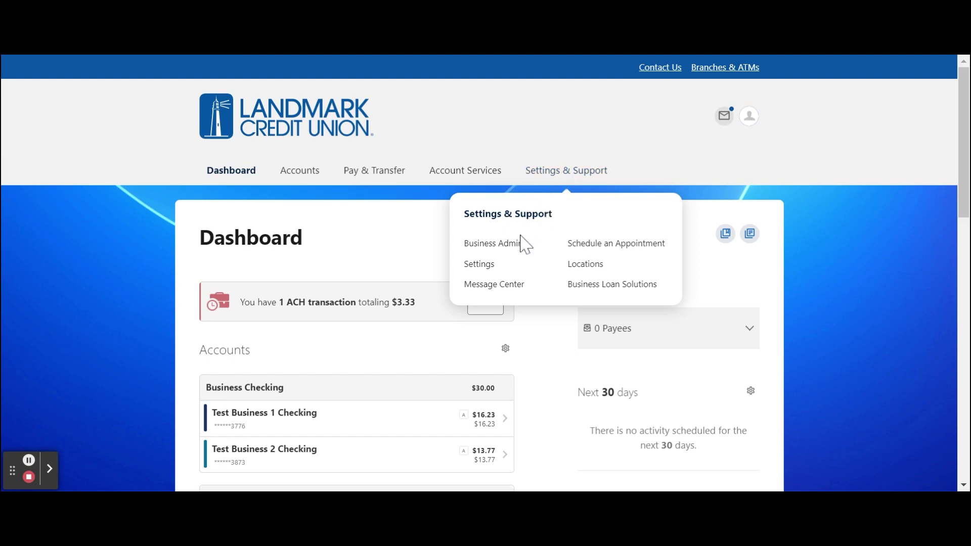
left_click(493, 244)
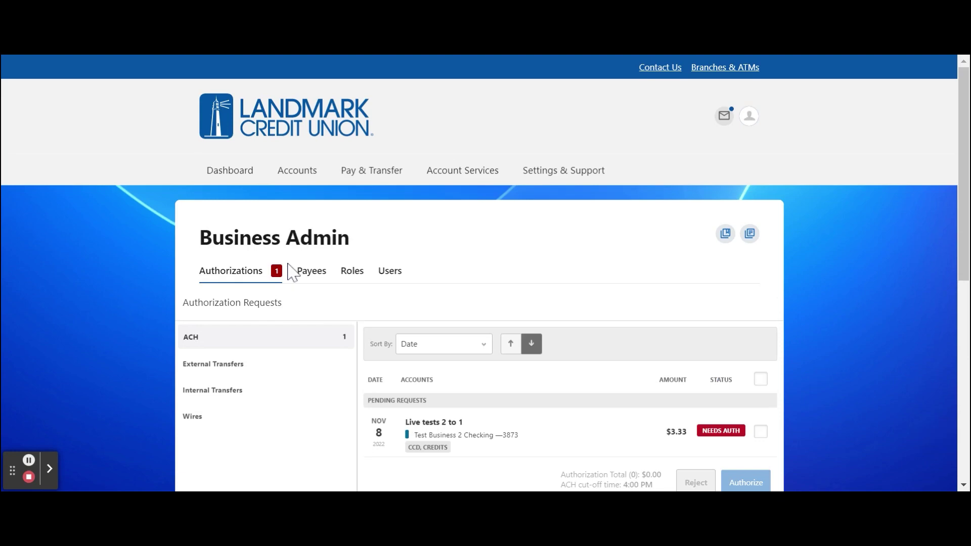
left_click(312, 272)
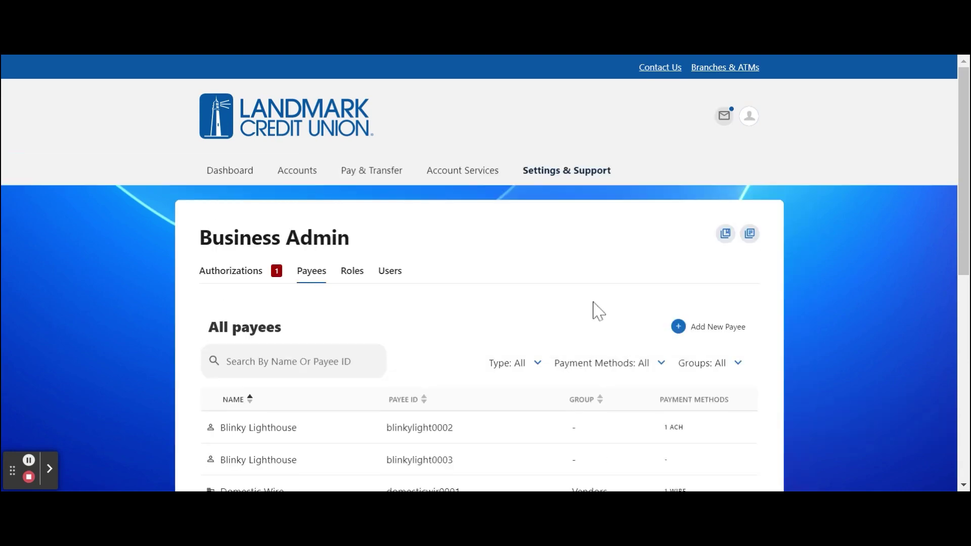
Add a new Person payee named Blinky Lighthouse.
left_click(700, 326)
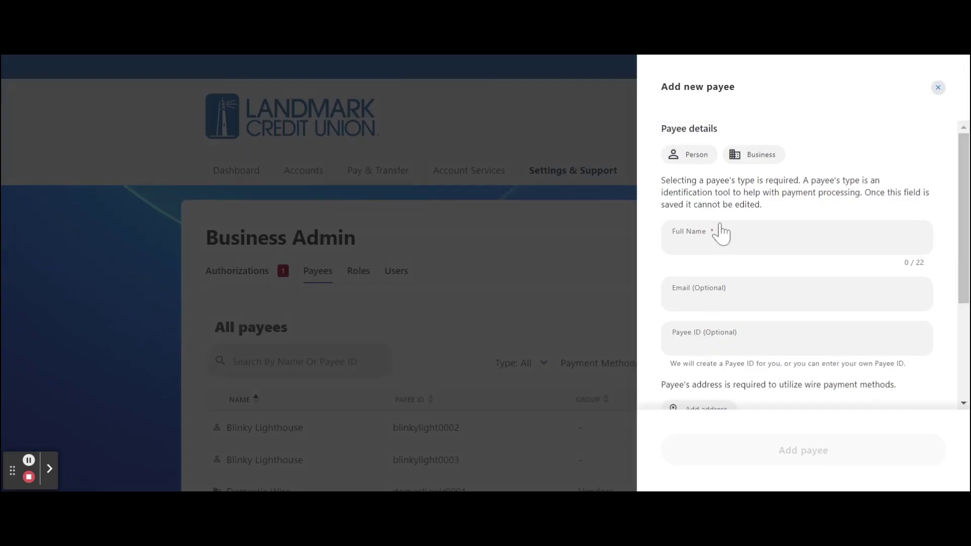
left_click(699, 162)
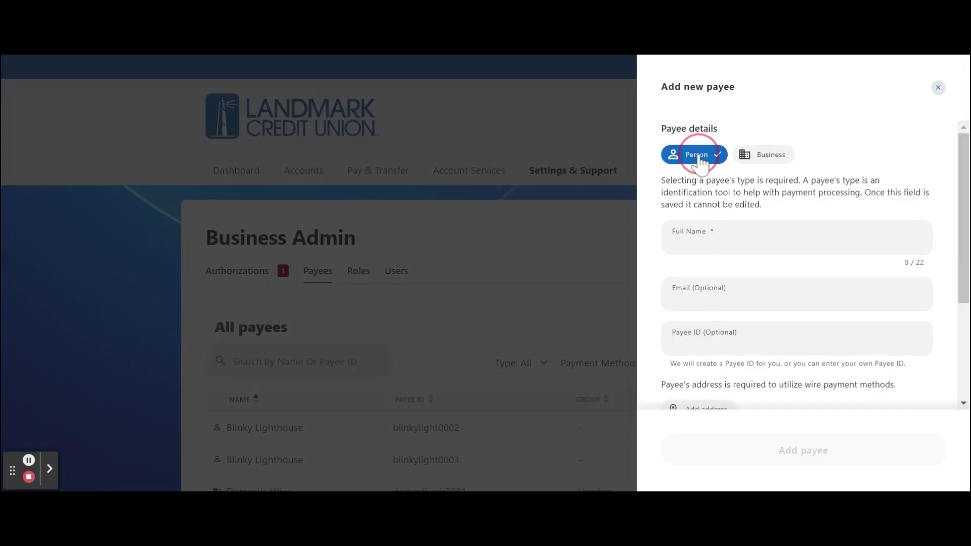
left_click(723, 256)
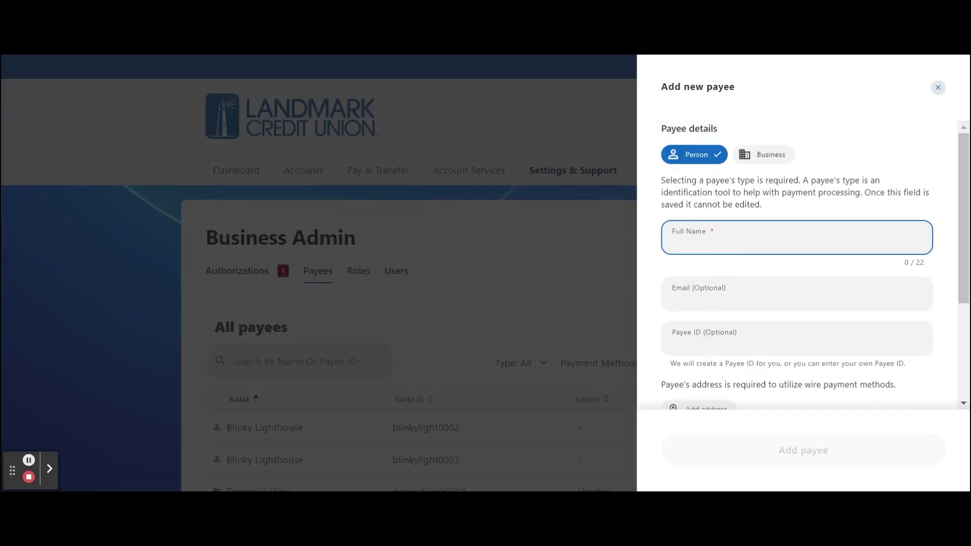
type("Blinky Lighthouse")
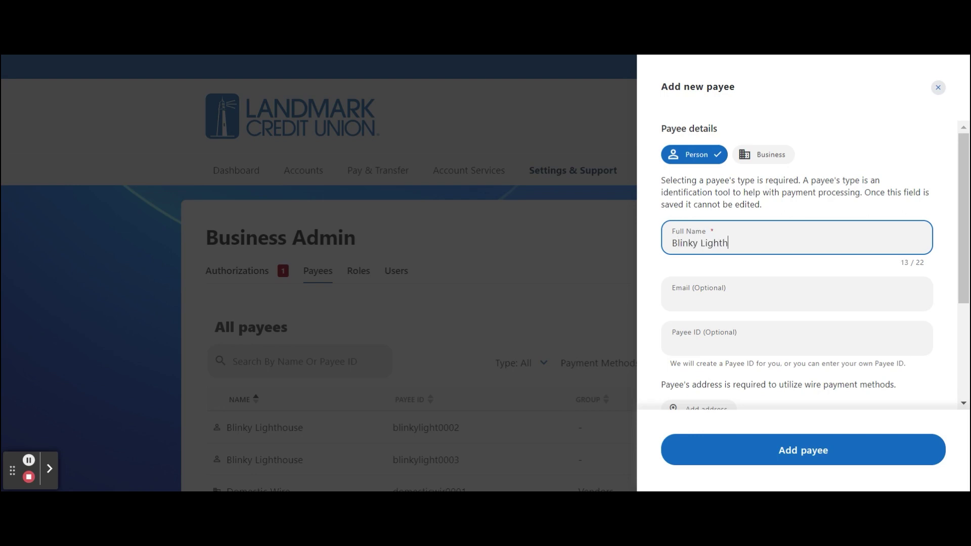
left_click(826, 453)
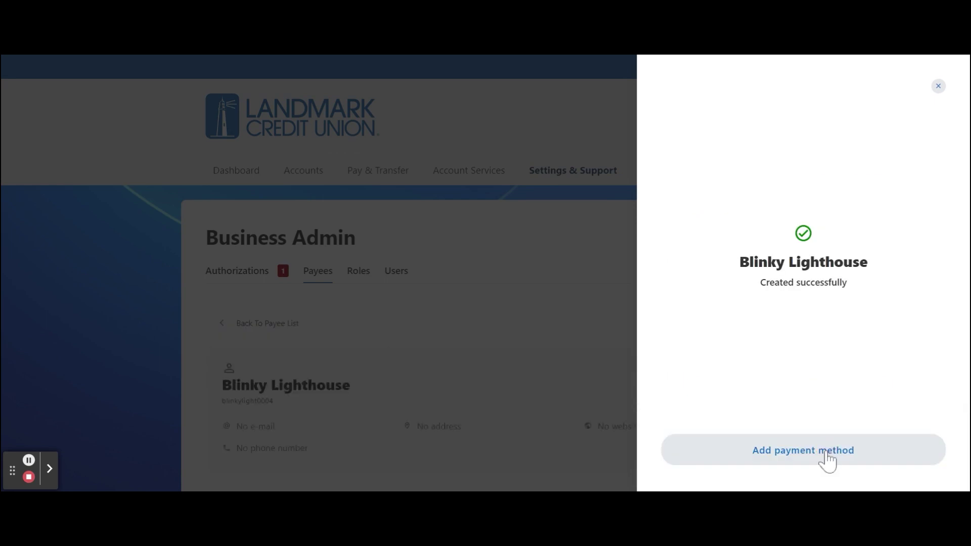
Save an ACH Checking payment method with the pasted routing number, account number and nickname 'Blinky'.
left_click(827, 453)
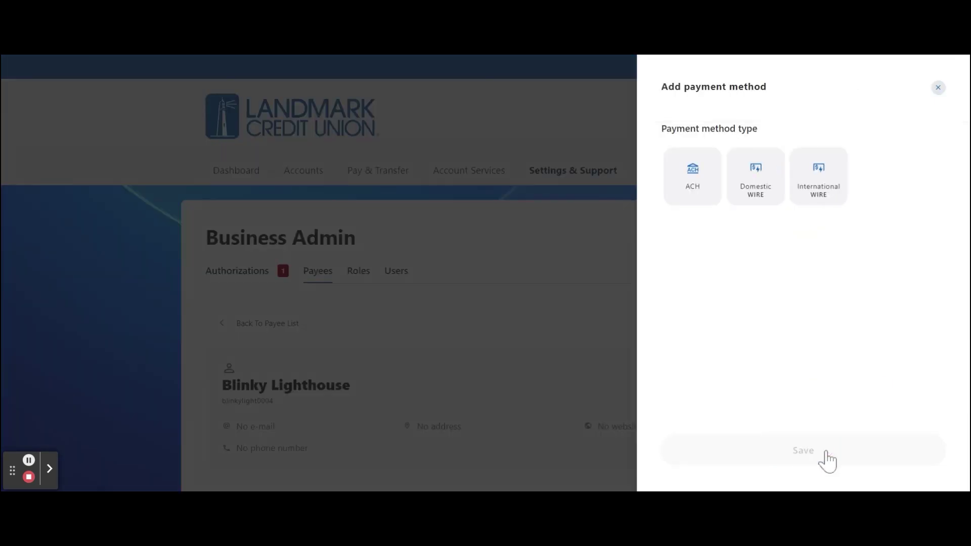
left_click(703, 209)
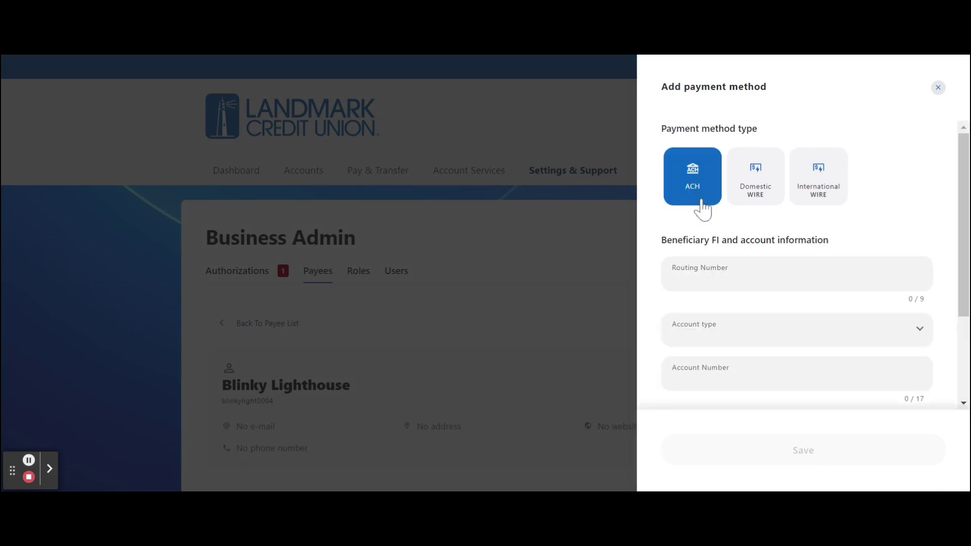
left_click(720, 273)
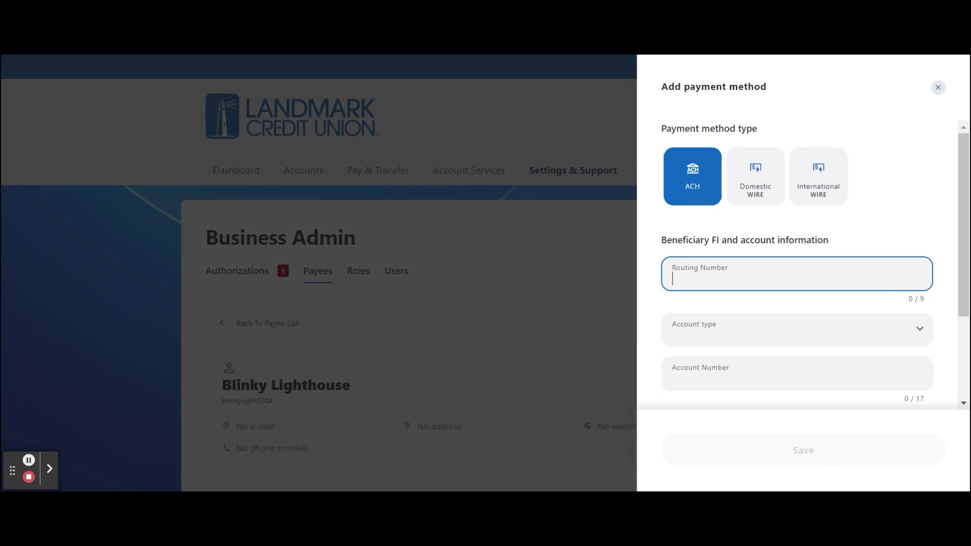
type("275079714")
left_click(736, 341)
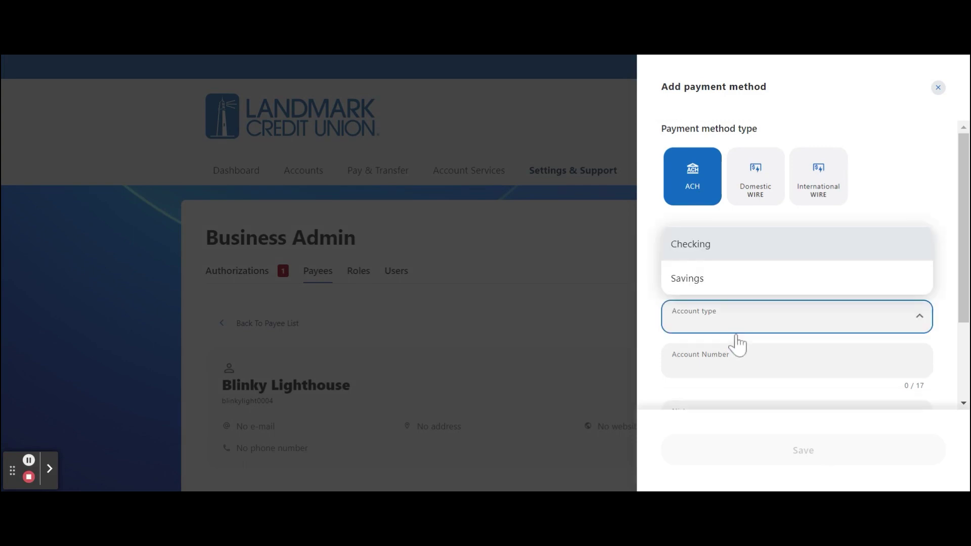
left_click(745, 251)
scroll(772, 340, "down", 2)
left_click(747, 278)
type("123456789")
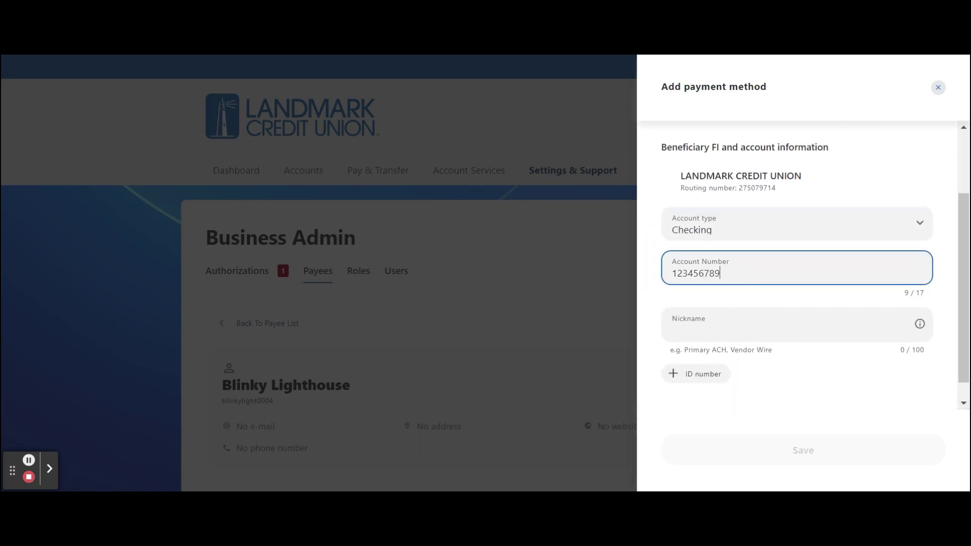
type("87654321")
left_click(673, 330)
type("Blinky")
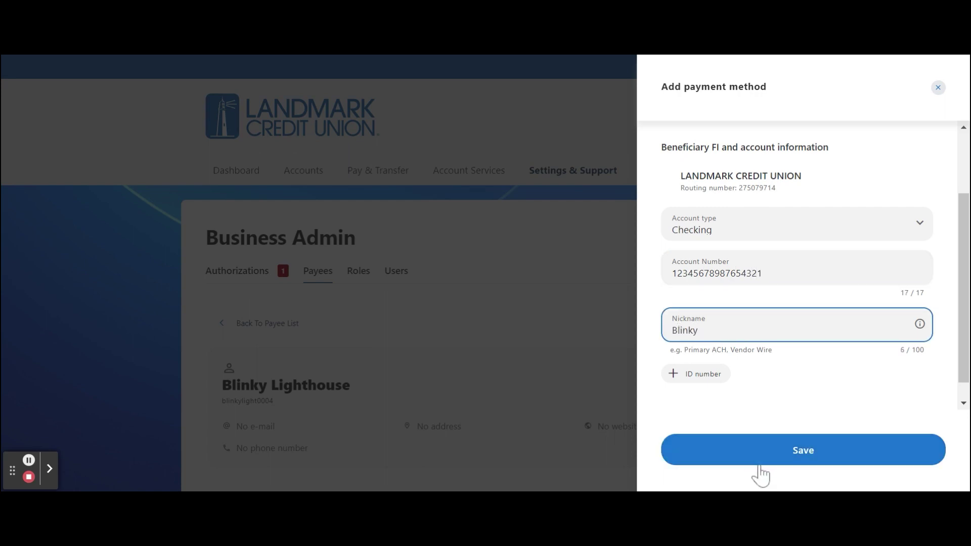
left_click(760, 461)
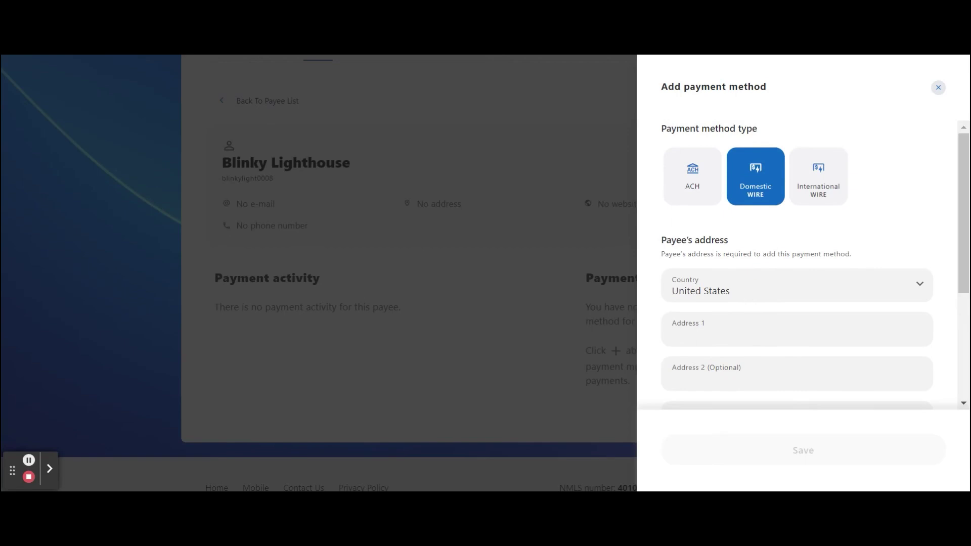
left_click(744, 288)
left_click(743, 276)
left_click(745, 301)
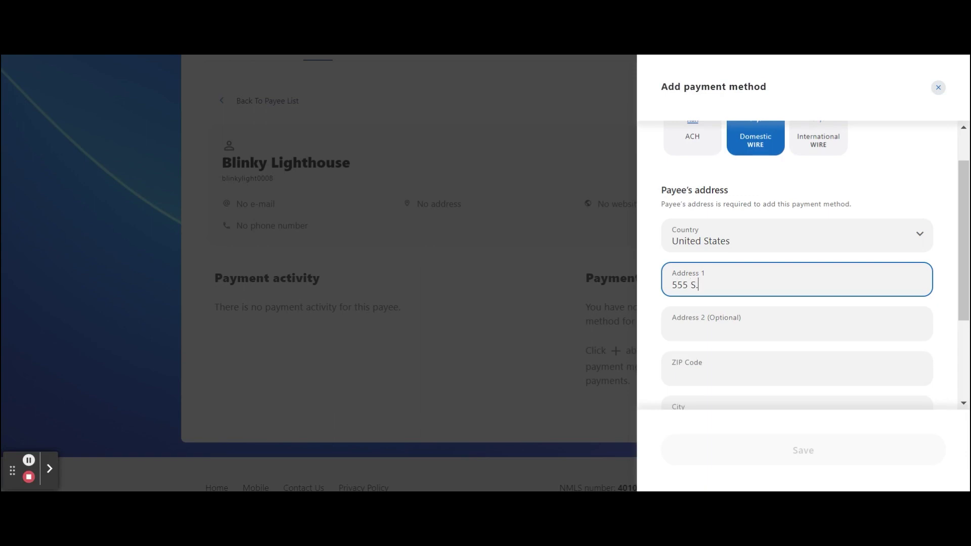
key("Tab")
key("Tab")
type("53008")
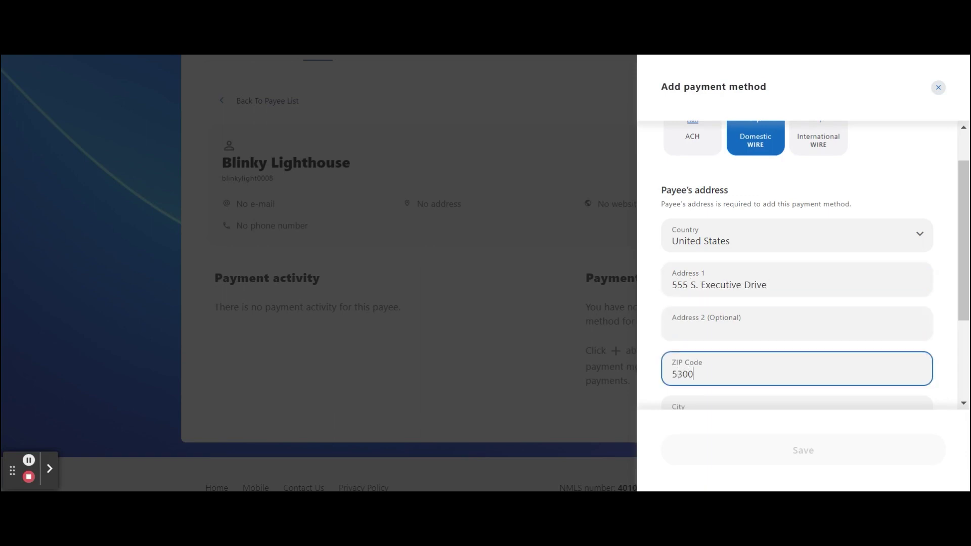
key("Tab")
type("Brookfield")
left_click(744, 318)
scroll(745, 326, "down", 15)
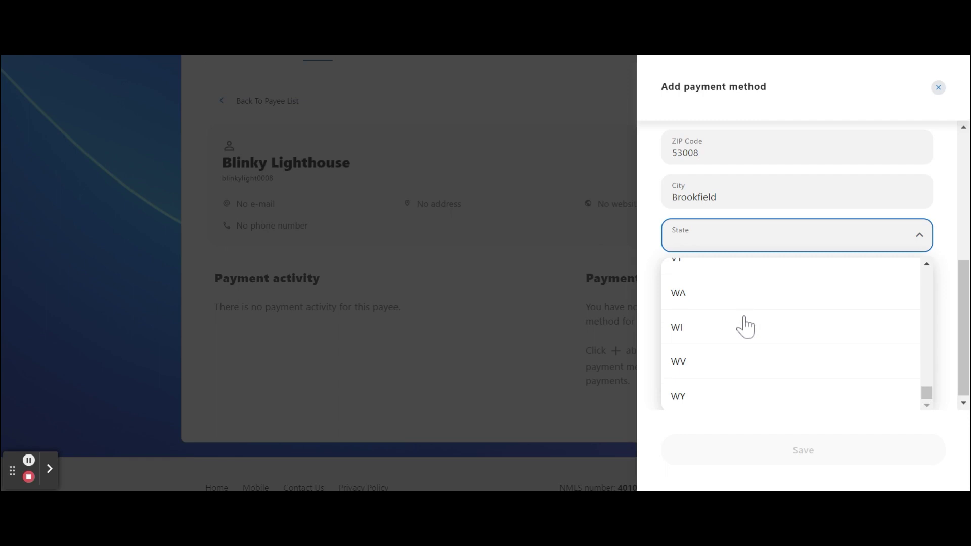
left_click(745, 326)
scroll(749, 325, "down", 2)
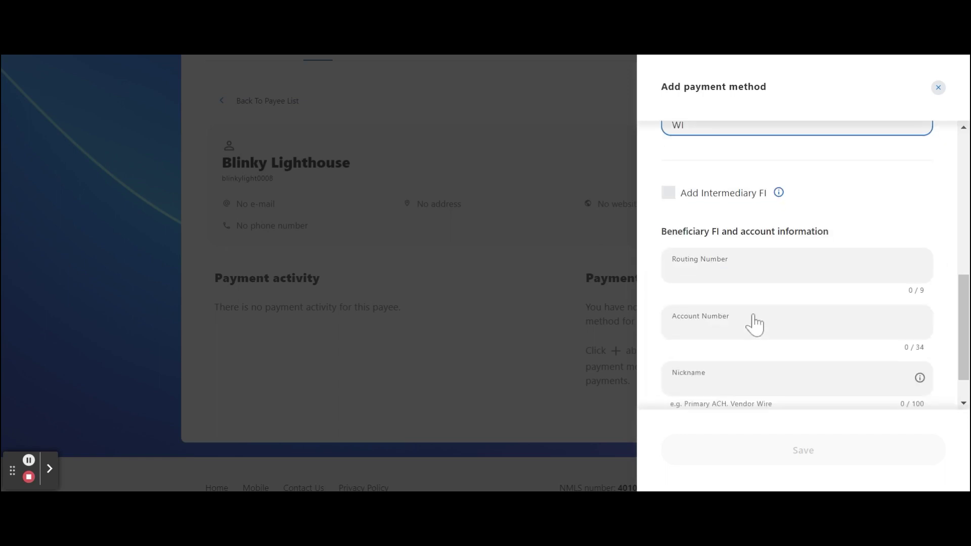
Add the wire routing number and nickname 'Vendor Wire', then save the domestic wire method.
left_click(729, 276)
type("275079714")
type("00000")
left_click(794, 360)
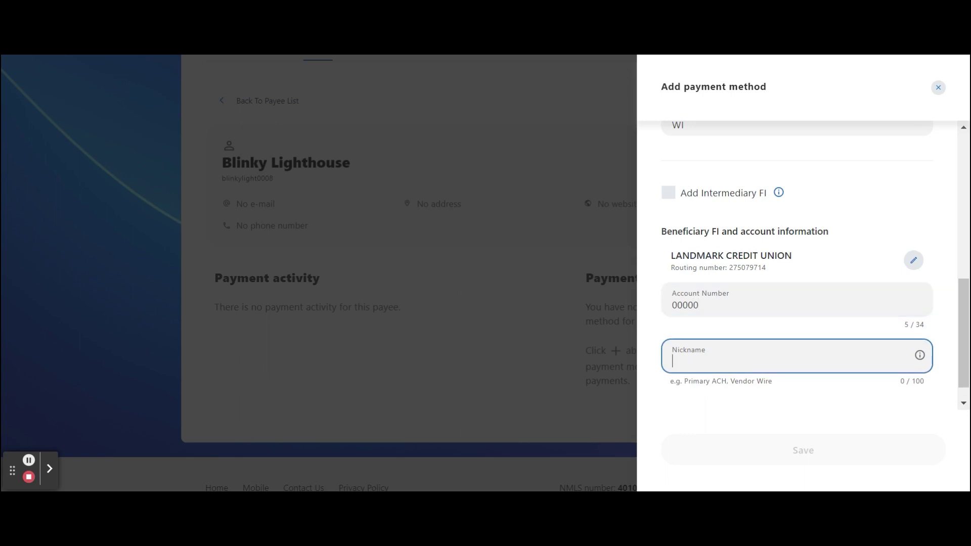
type("Vendor Wire")
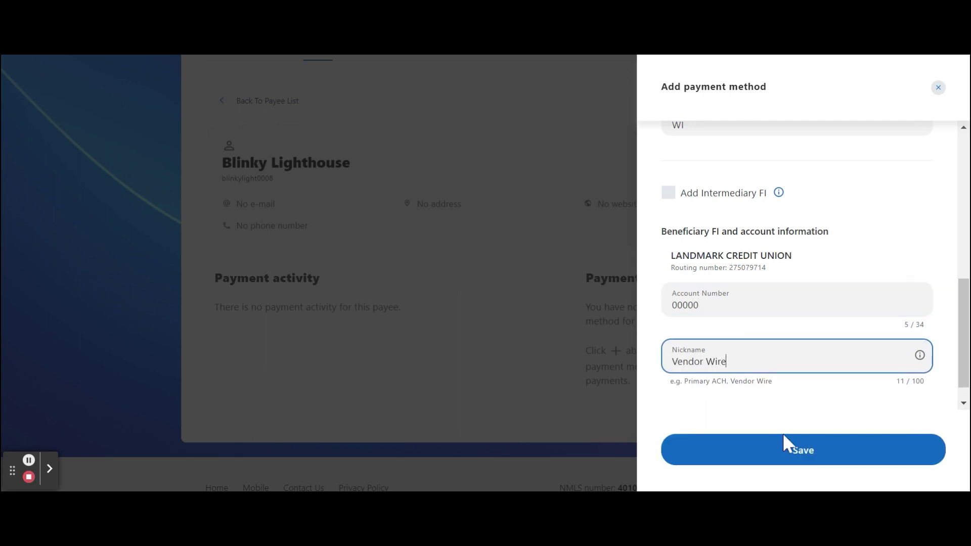
left_click(785, 445)
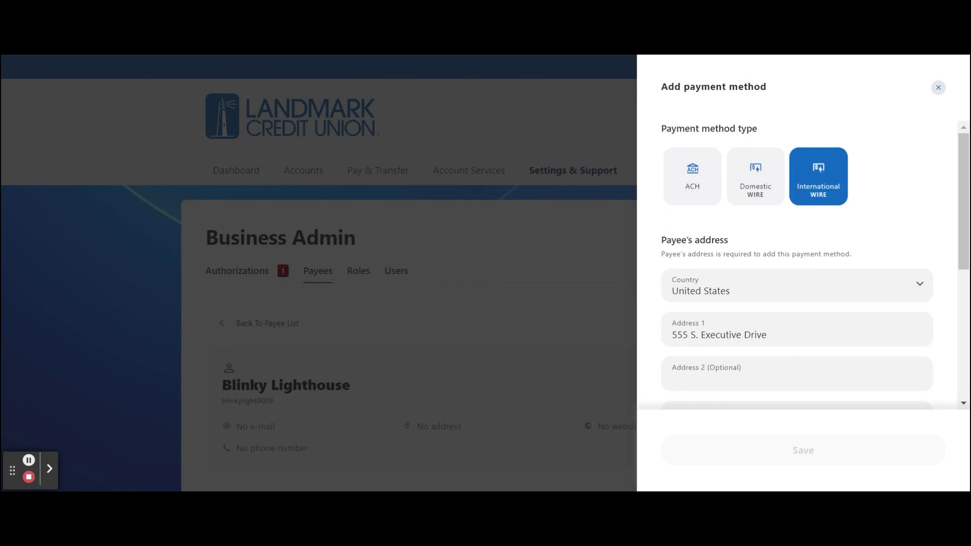
Enter SWIFT ID PNBPIE2D, receiving bank name Wells Fargo and the account number.
scroll(807, 365, "down", 5)
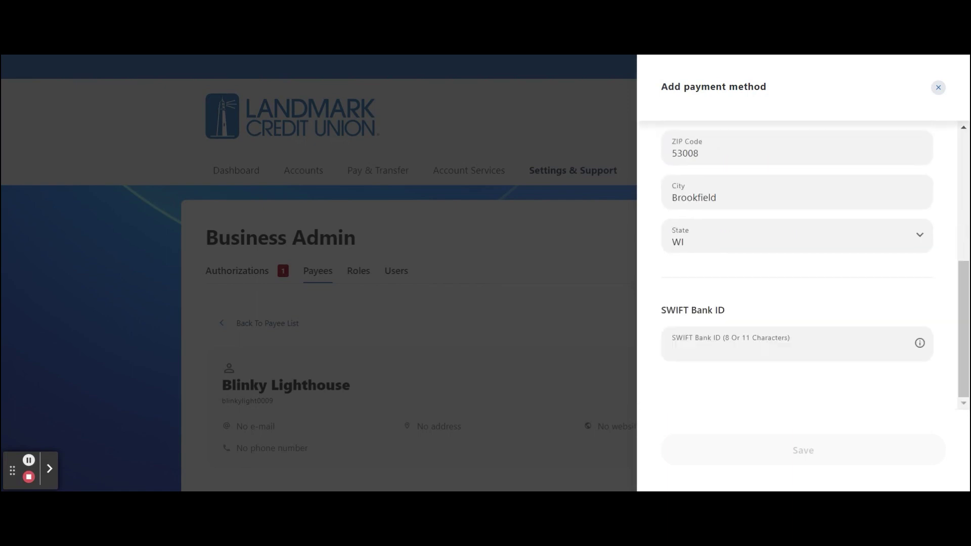
left_click(781, 348)
type("PNBPIE2D")
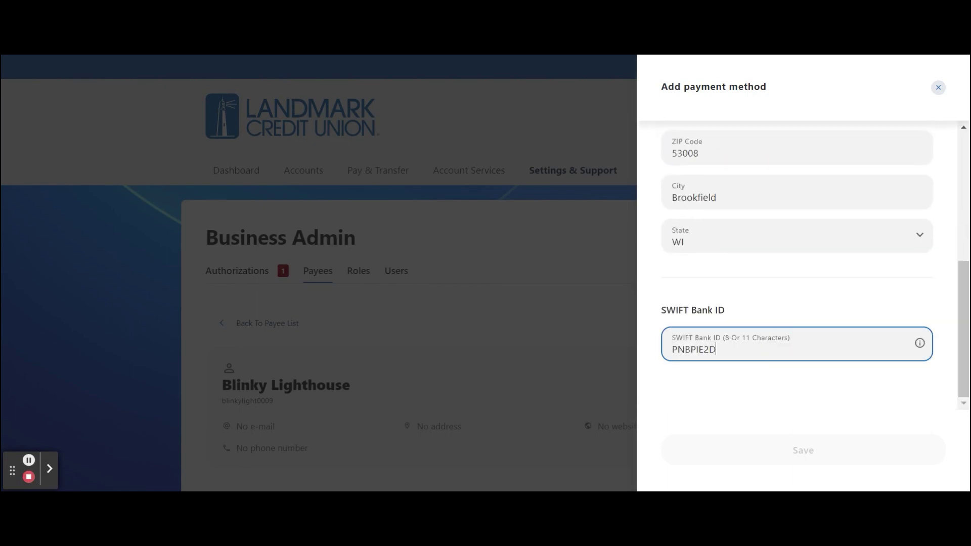
scroll(818, 360, "down", 2)
scroll(804, 344, "down", 1)
left_click(770, 299)
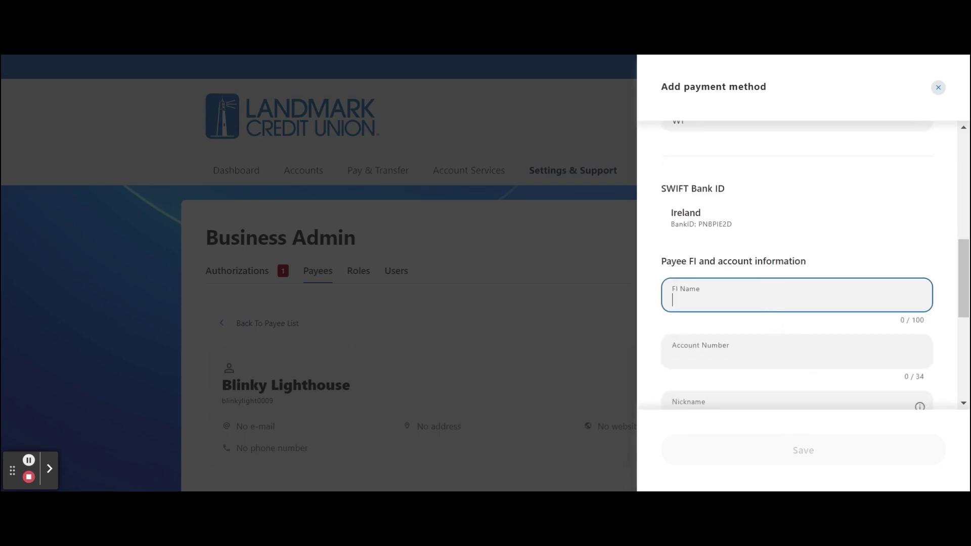
type("Wells Fargo")
key("Tab")
type("00000")
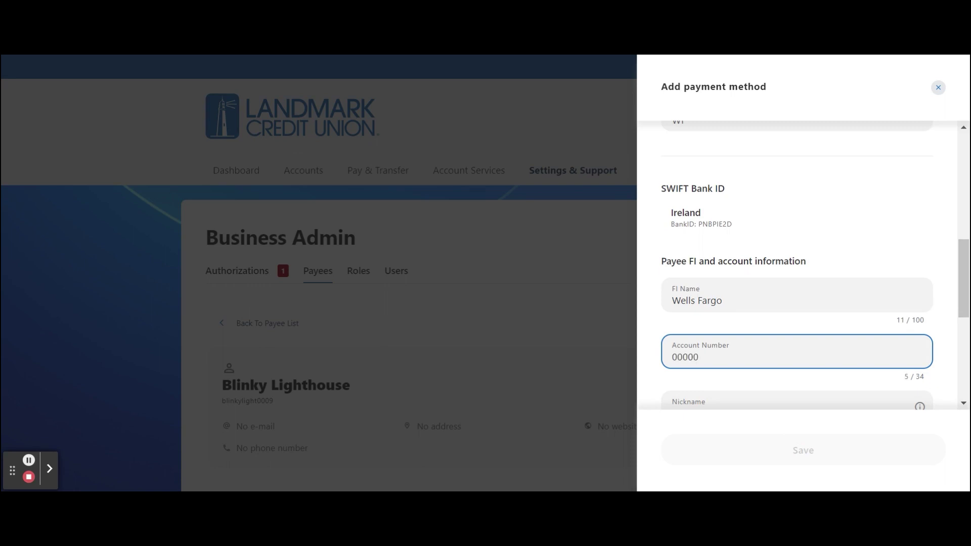
Nickname it 'International Wire', give bank address 123 Shamrock Lane, Dublin, and save.
scroll(797, 268, "down", 5)
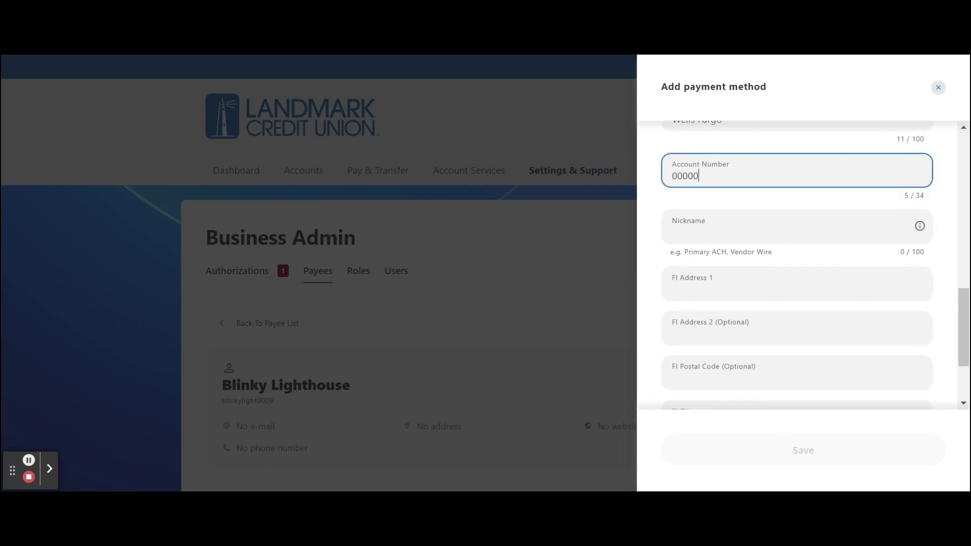
left_click(763, 231)
type("In")
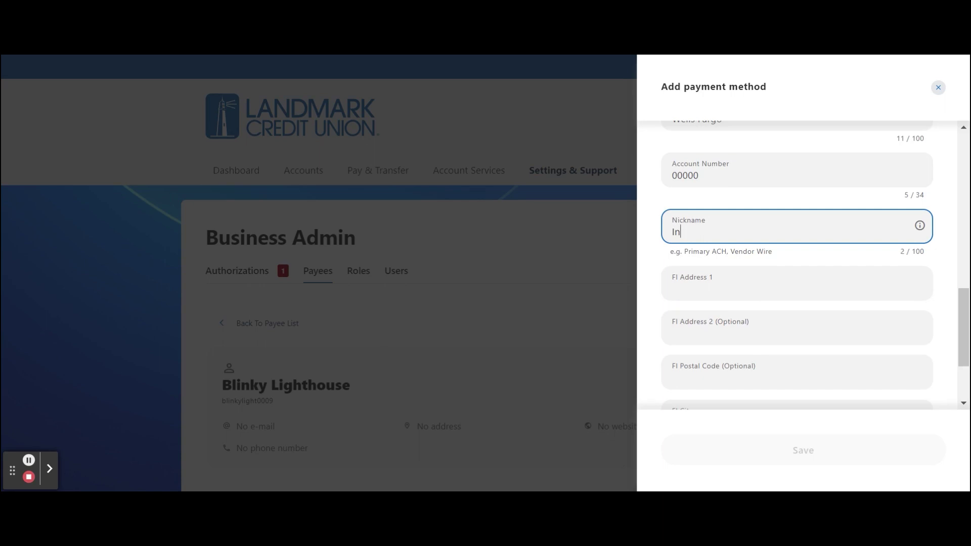
type("ternational Wire")
key("Tab")
key("Tab")
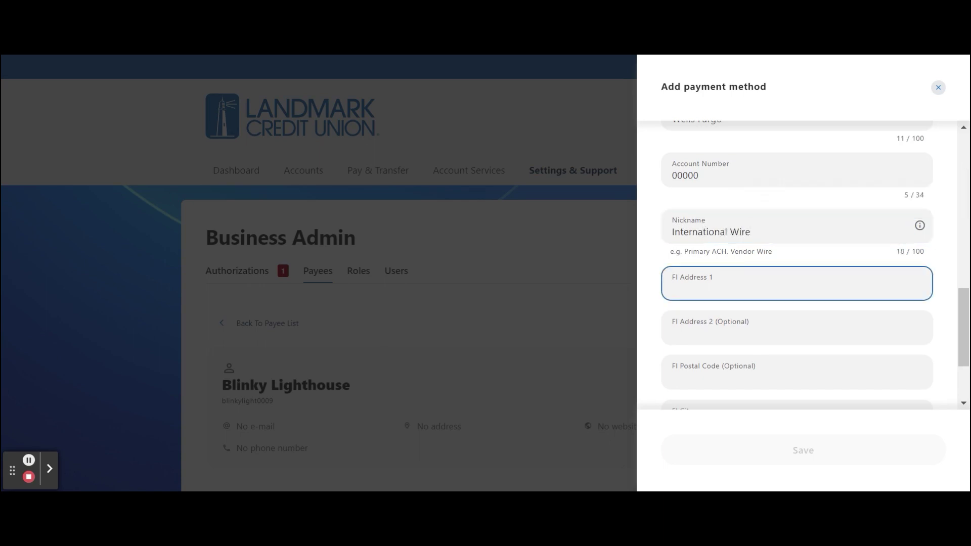
type("123 Shamrock Lane")
key("Tab")
key("Tab")
scroll(715, 325, "down", 2)
key("Tab")
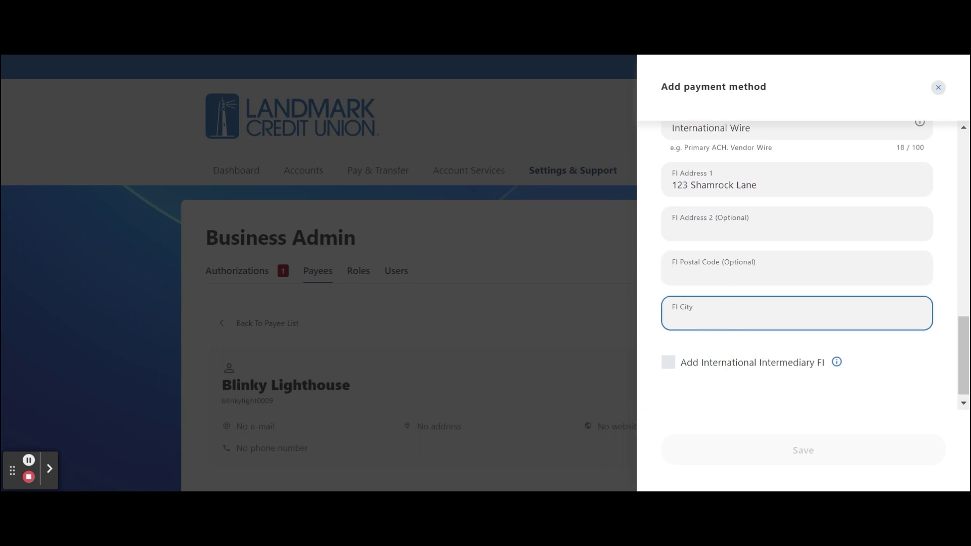
type("Dublin")
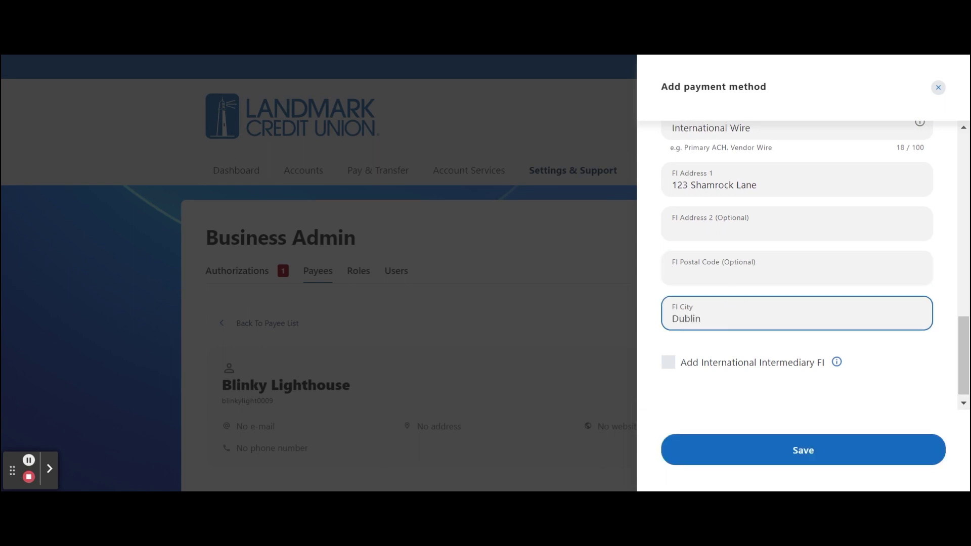
left_click(754, 461)
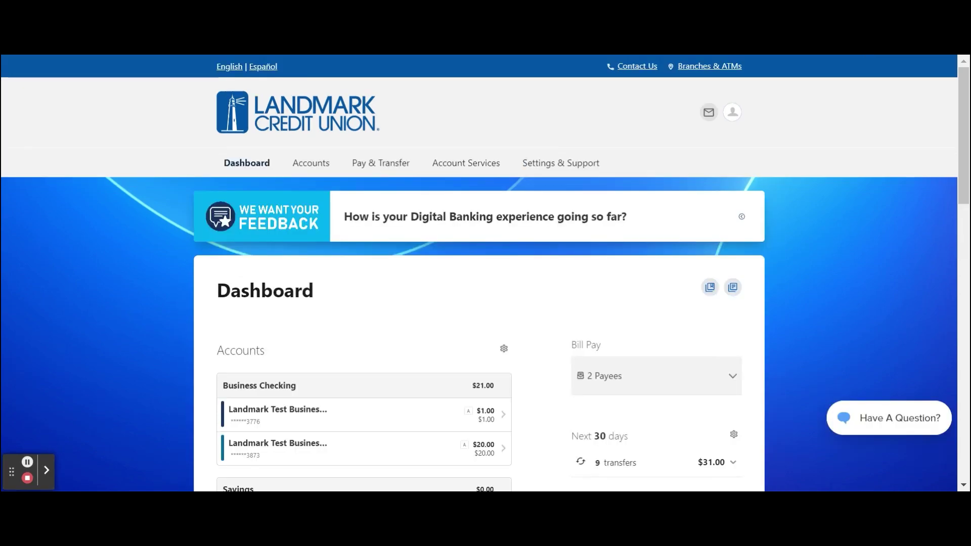
Open the Pay & Transfer menu from the dashboard.
left_click(384, 166)
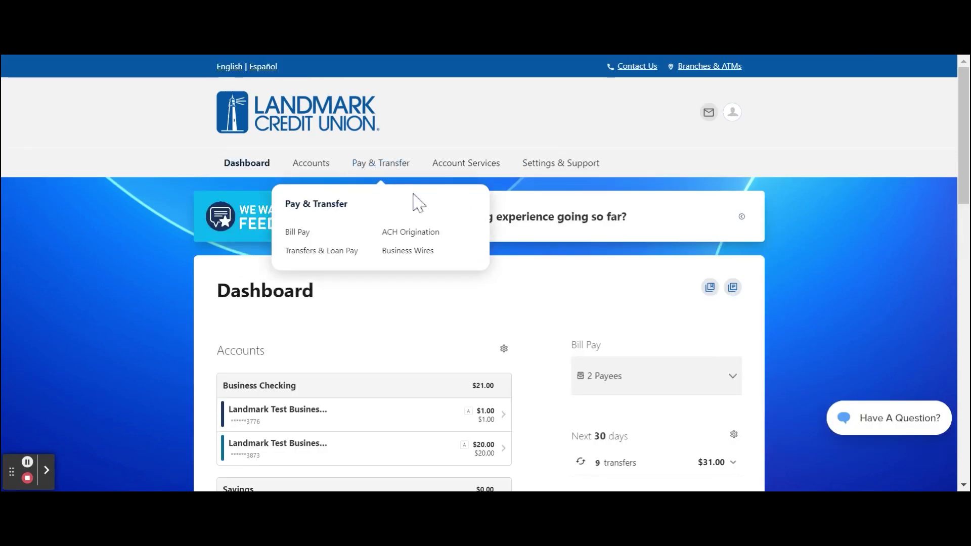
In ACH Origination, start a new template named Test 5 with Landmark Test Business 1 as offset account.
left_click(427, 232)
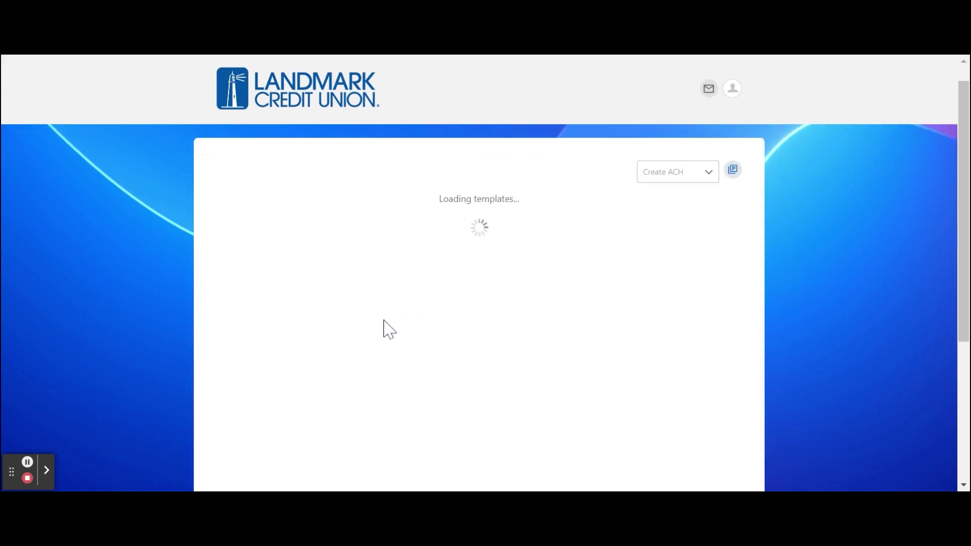
scroll(302, 369, "down", 2)
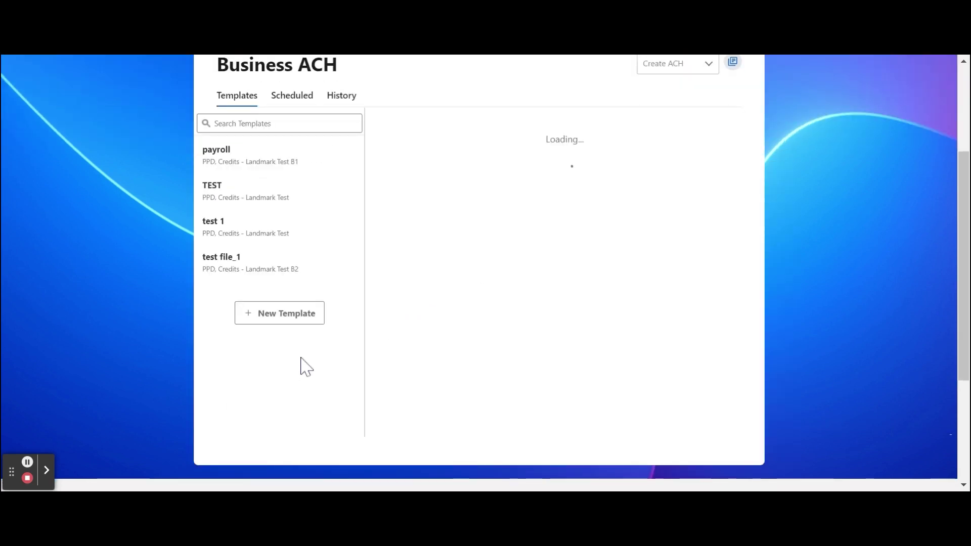
left_click(268, 317)
left_click(535, 161)
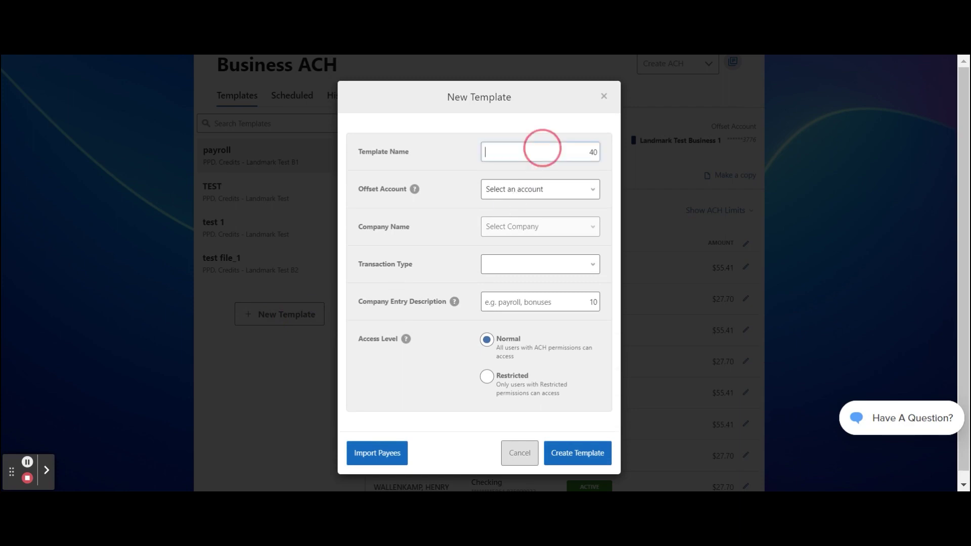
type("Test 5")
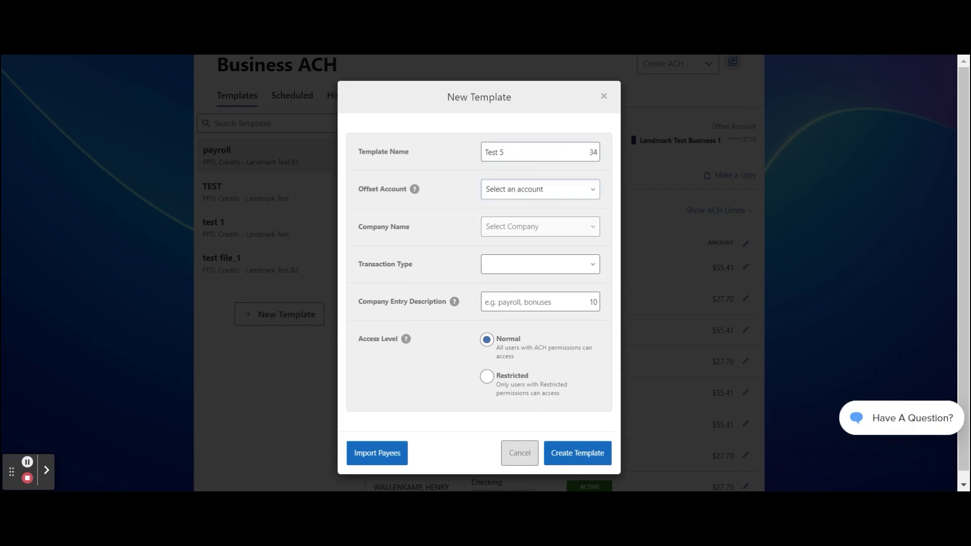
left_click(553, 195)
left_click(554, 212)
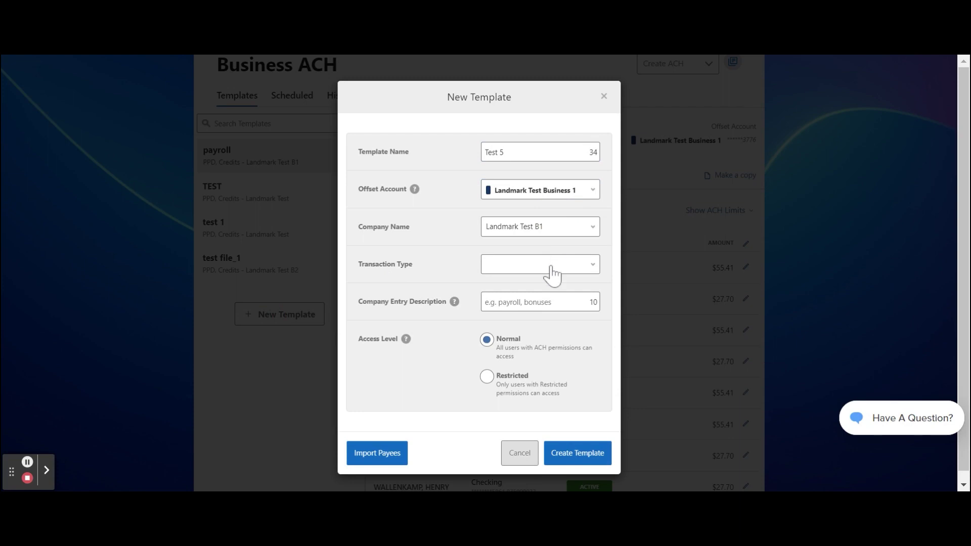
Set the transaction type to Payroll, enter a Payroll entry description, and create the template.
left_click(592, 267)
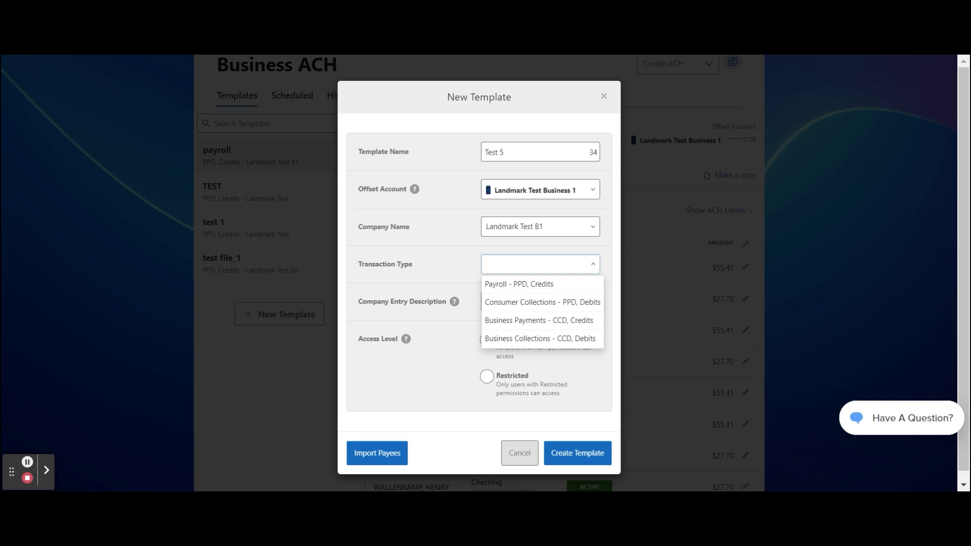
left_click(582, 286)
left_click(555, 302)
type("Payroll")
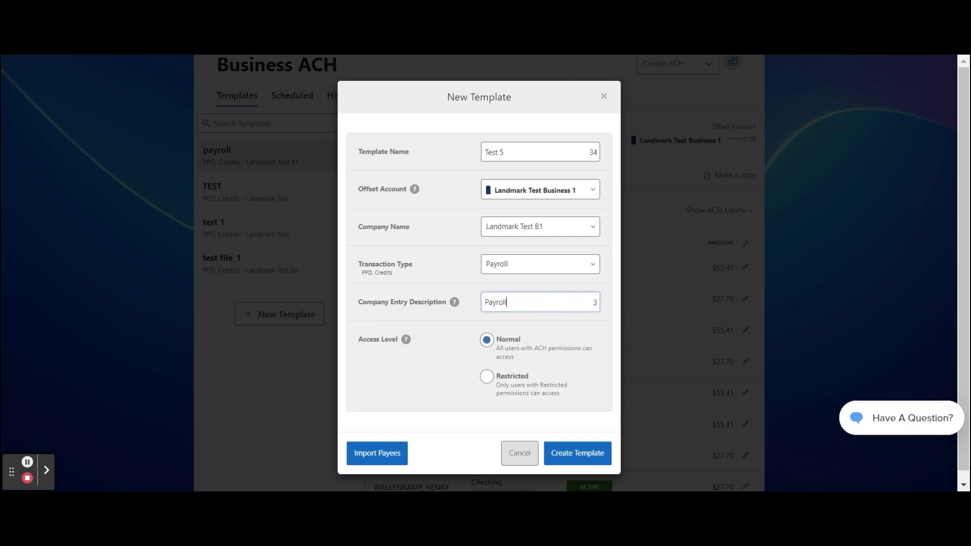
left_click(574, 341)
left_click(574, 455)
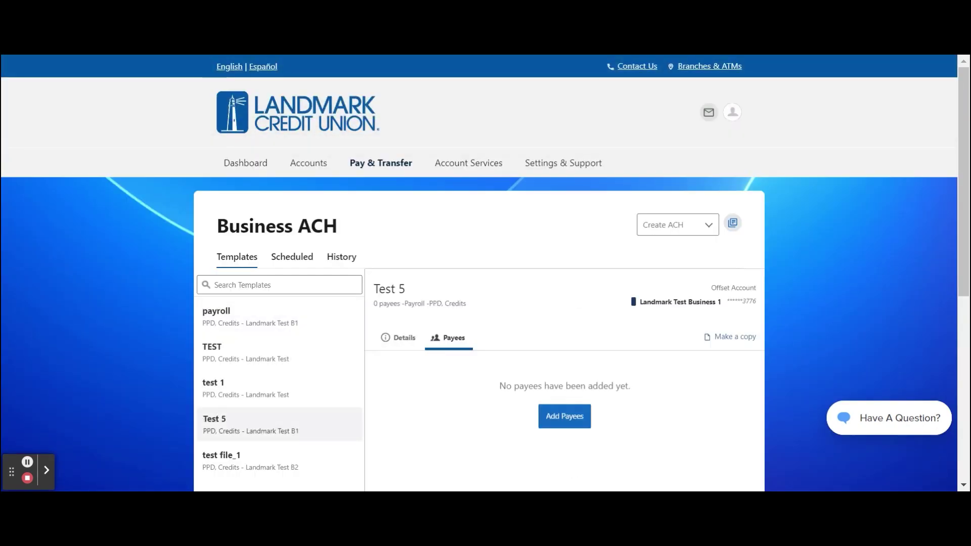
Assign Blinky Lighthouse as a payee on the Test 5 template.
left_click(583, 418)
left_click(362, 202)
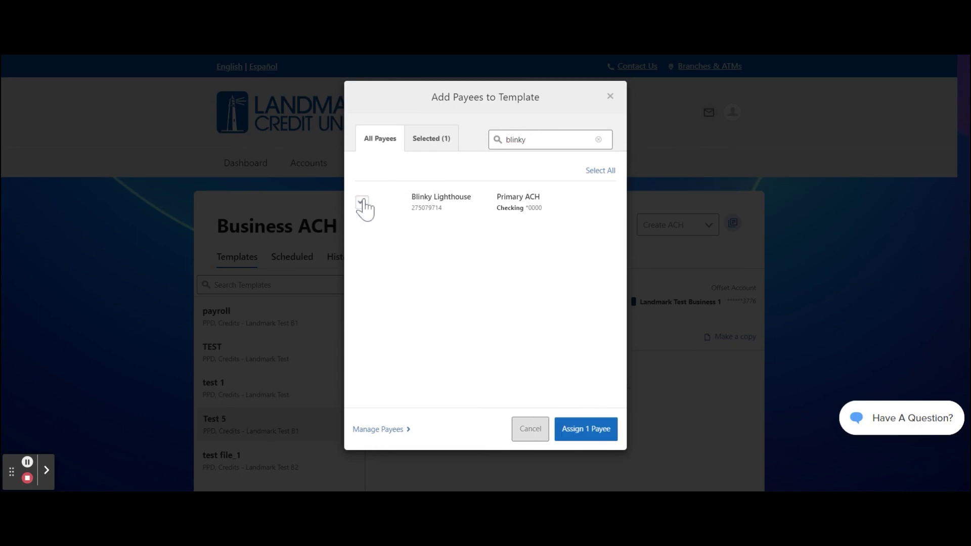
left_click(583, 430)
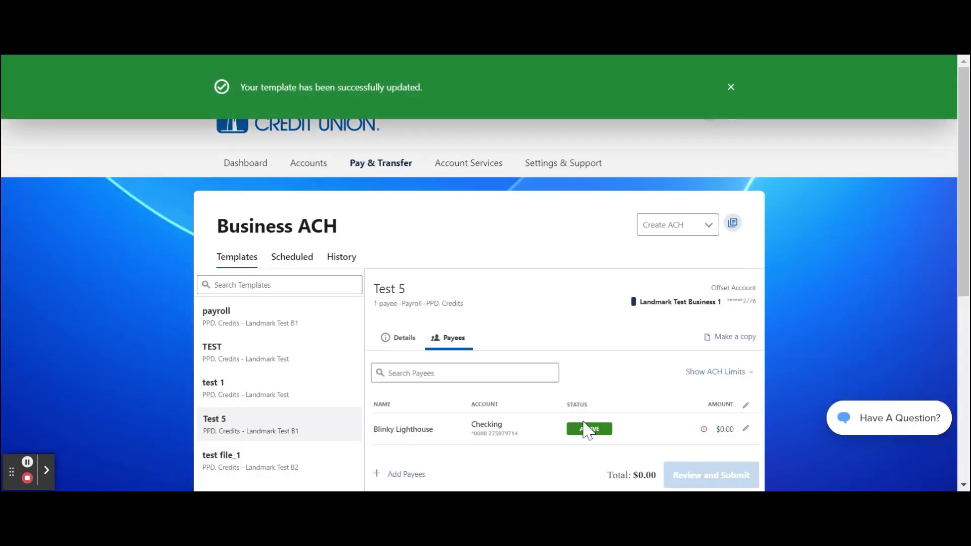
Set Blinky Lighthouse's amount to $500.00 with Active status and save.
left_click(747, 409)
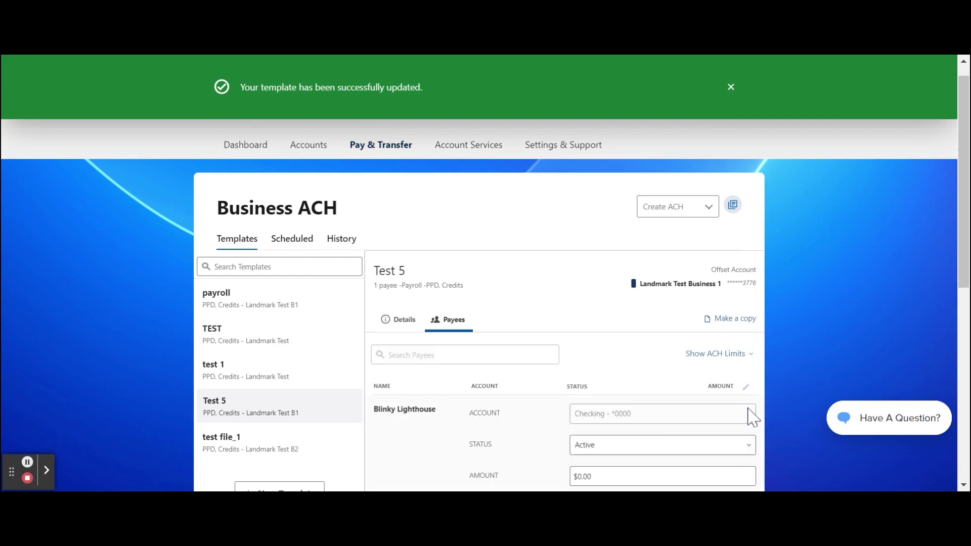
scroll(753, 417, "down", 2)
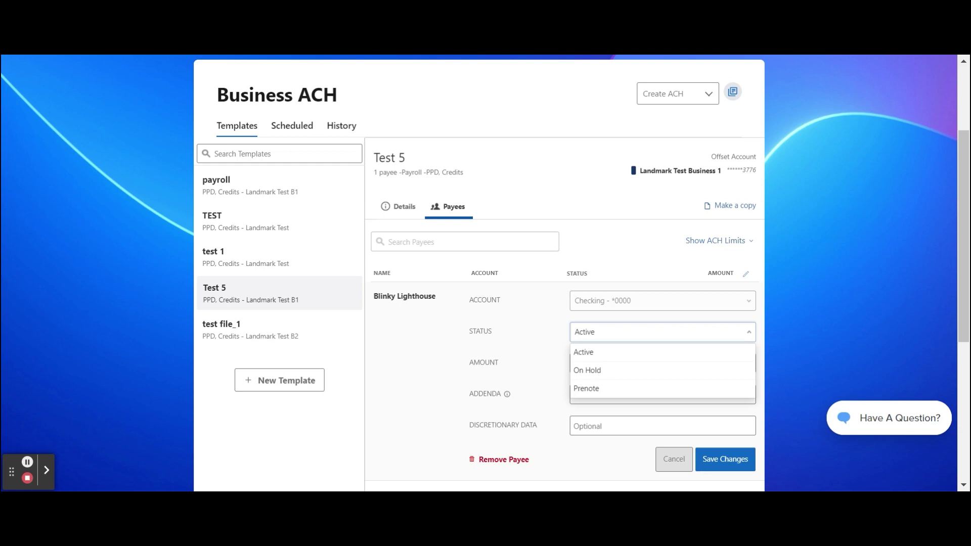
left_click(684, 351)
left_click(671, 362)
key("BackSpace")
key("BackSpace")
key("BackSpace")
key("BackSpace")
key("BackSpace")
type("500")
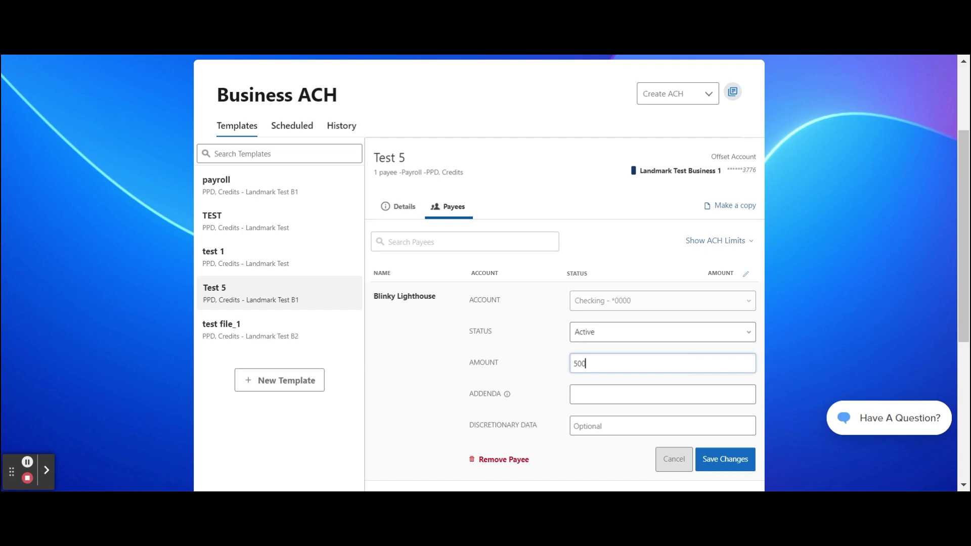
left_click(710, 463)
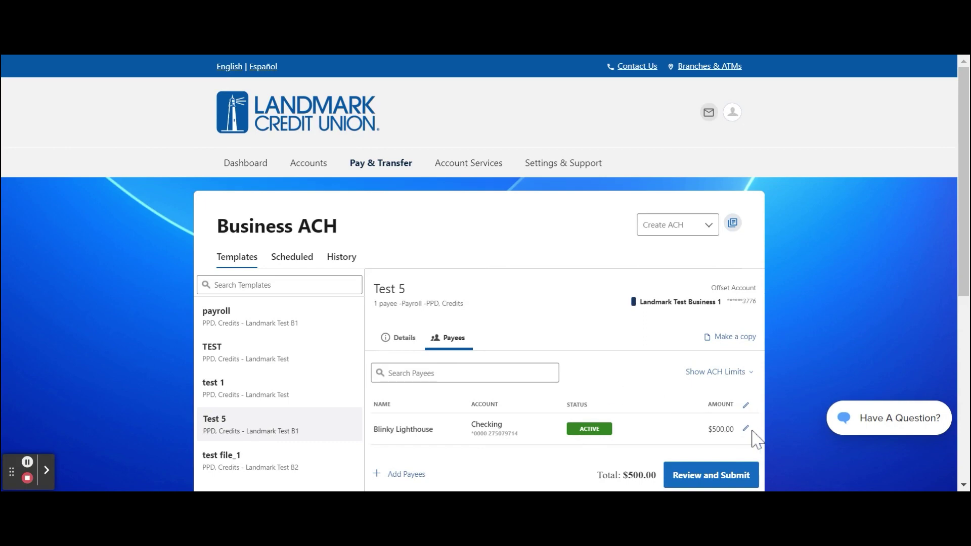
scroll(746, 440, "down", 1)
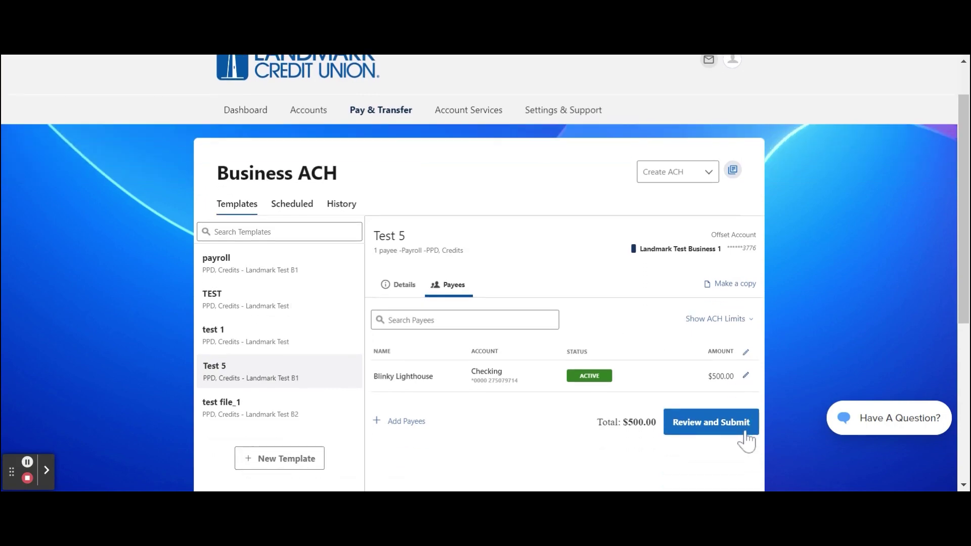
Review the $500.00 ACH, set one-time delivery by 11/08/2022, and submit Test 5.
left_click(745, 427)
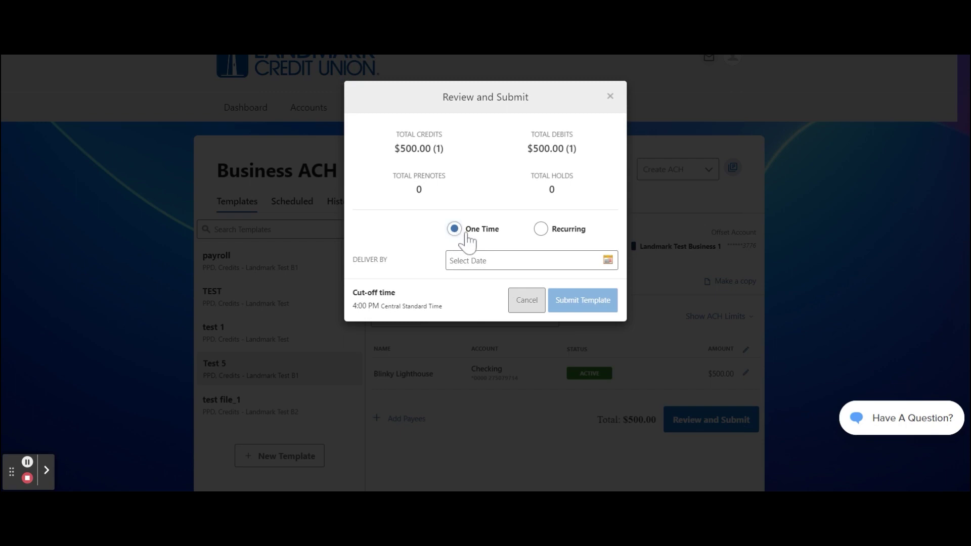
left_click(608, 260)
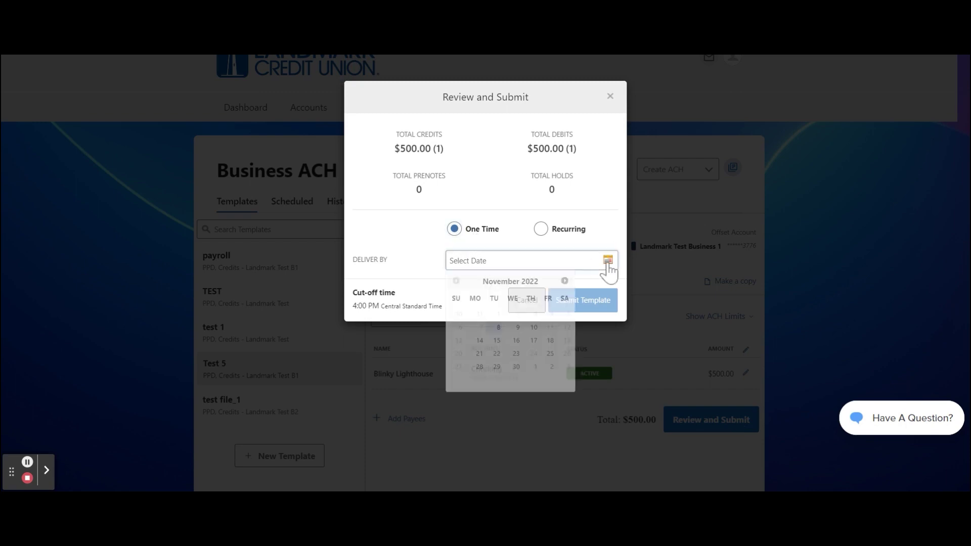
left_click(499, 327)
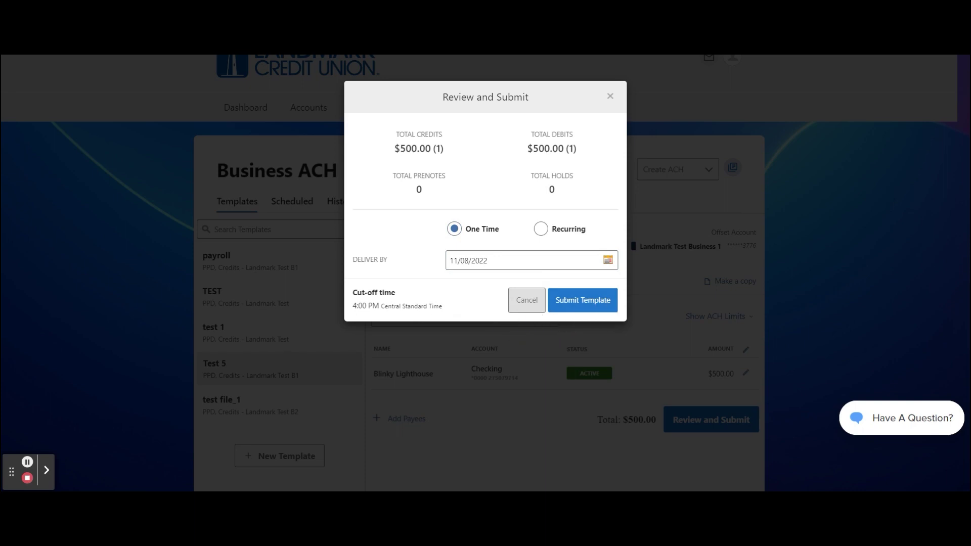
left_click(607, 302)
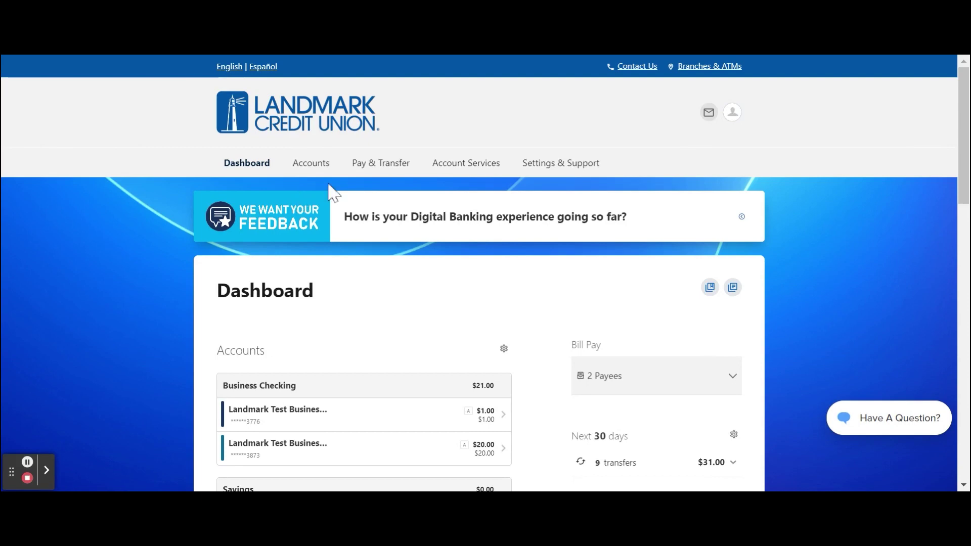
In Business Wires, enter a saved Person payee named Blinky Lighthouse manually.
left_click(383, 169)
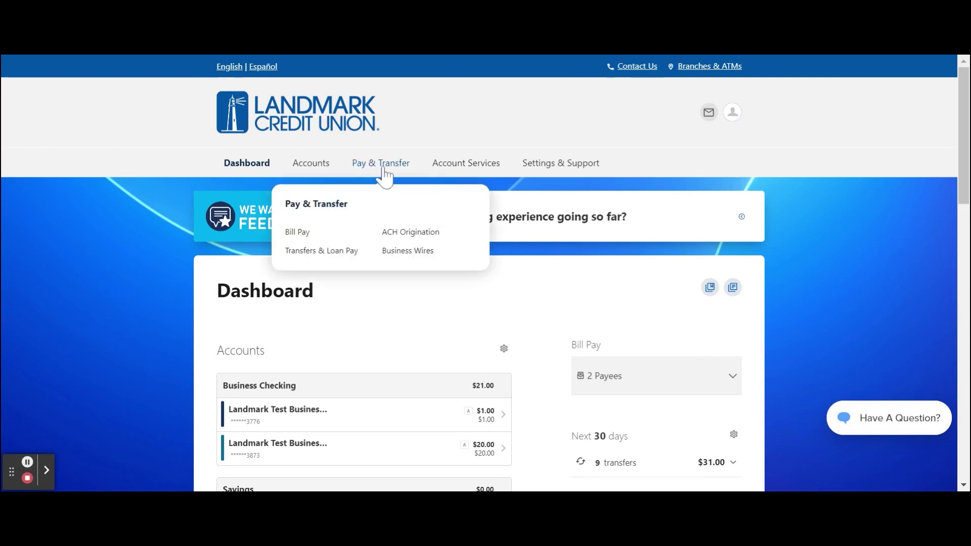
left_click(407, 251)
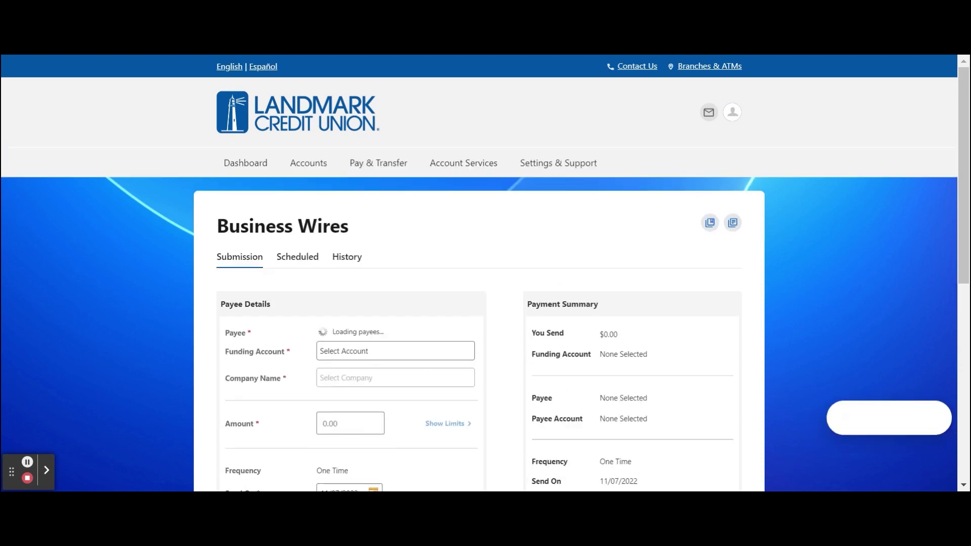
left_click(373, 354)
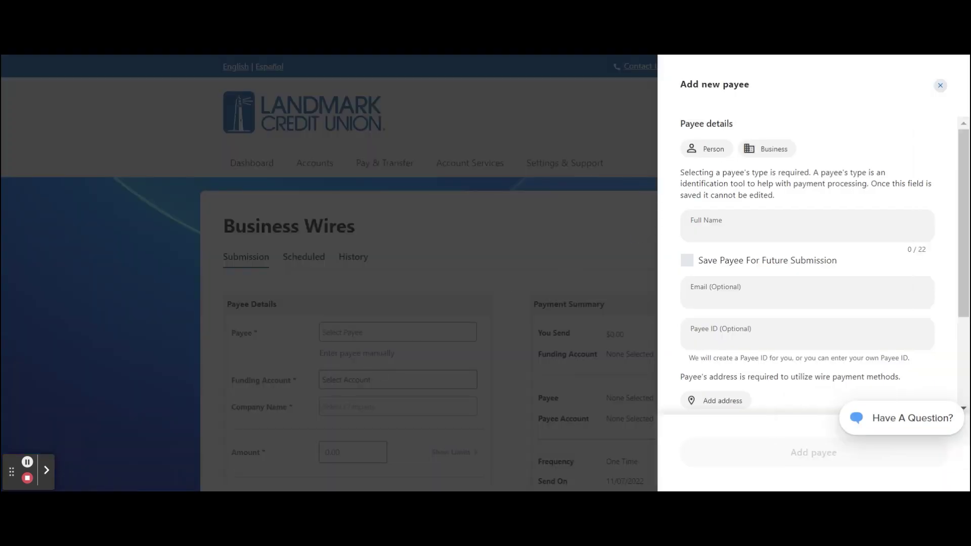
left_click(716, 151)
left_click(733, 234)
type("Blinky")
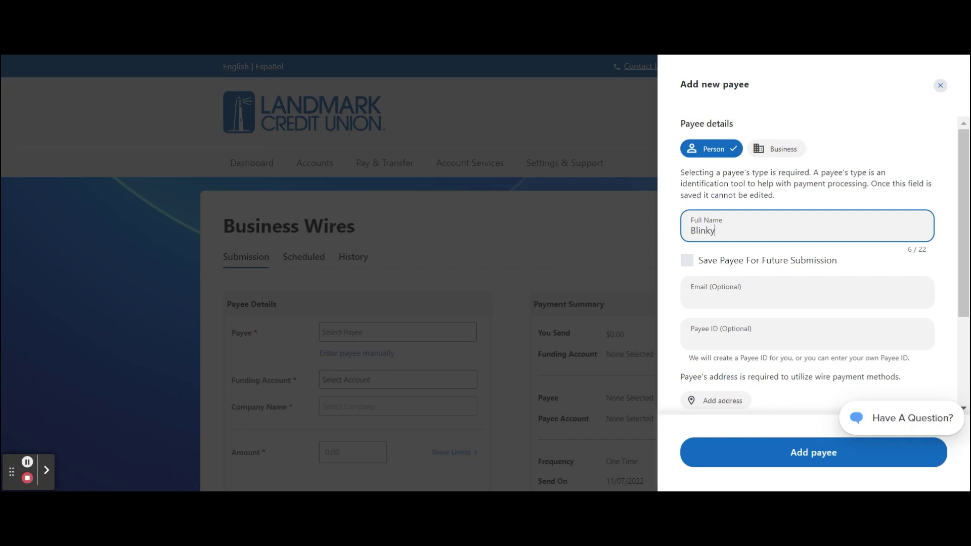
type(" Lighthouse")
left_click(687, 262)
Add an address for the payee with United States as the country.
scroll(690, 273, "down", 1)
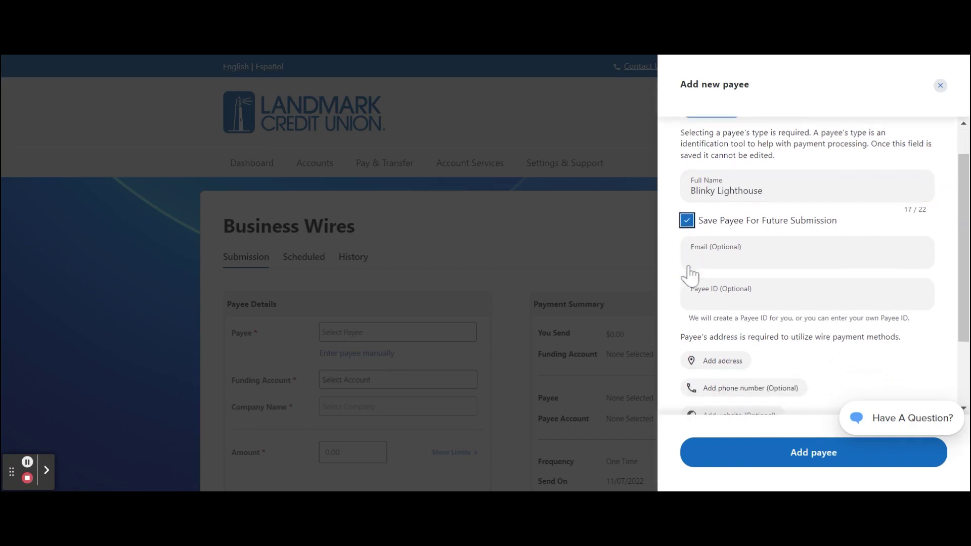
scroll(689, 268, "down", 2)
left_click(689, 268)
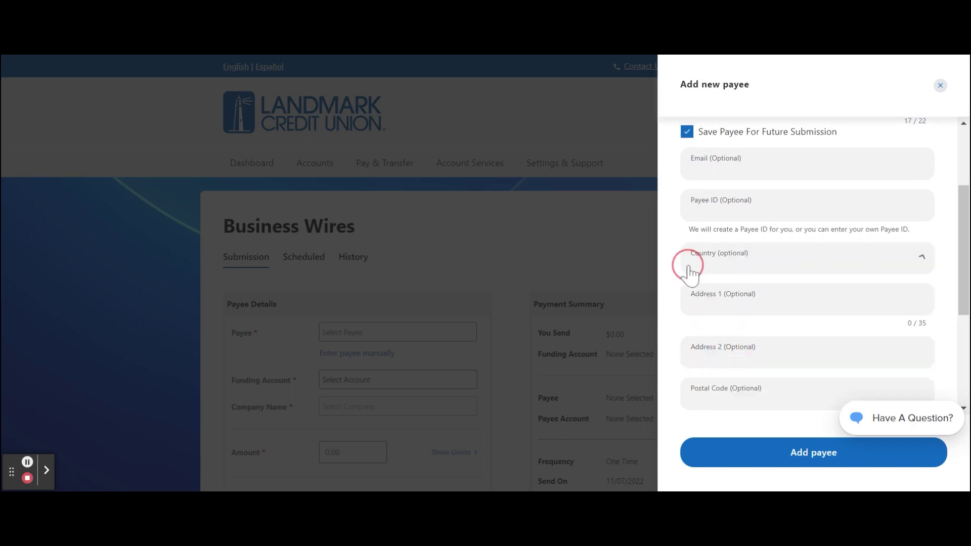
left_click(689, 268)
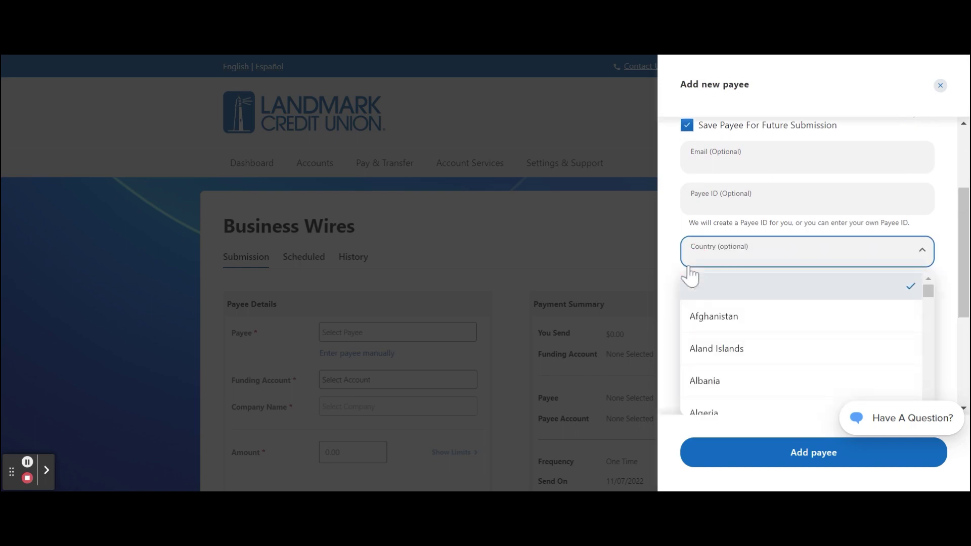
scroll(743, 330, "down", 20)
scroll(743, 330, "down", 20)
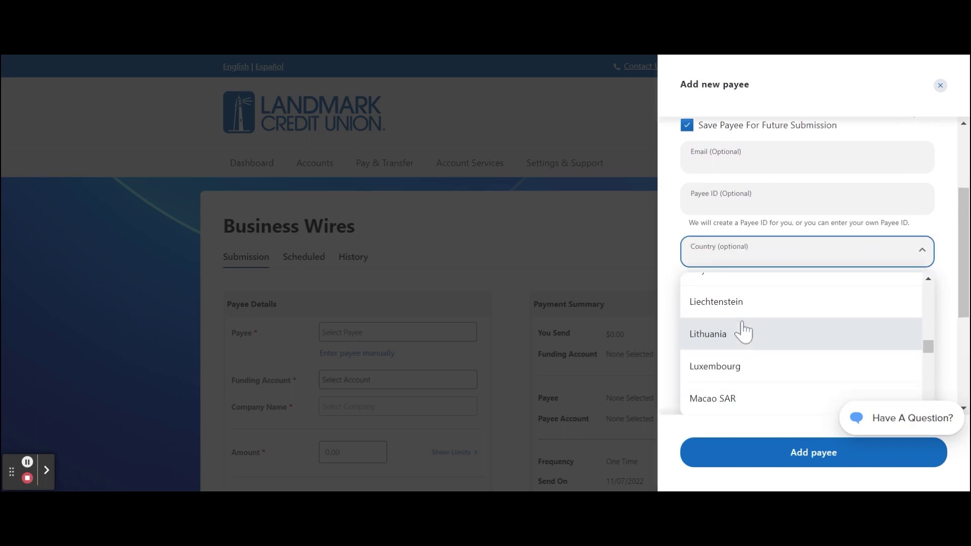
scroll(744, 328, "up", 5)
left_click(744, 327)
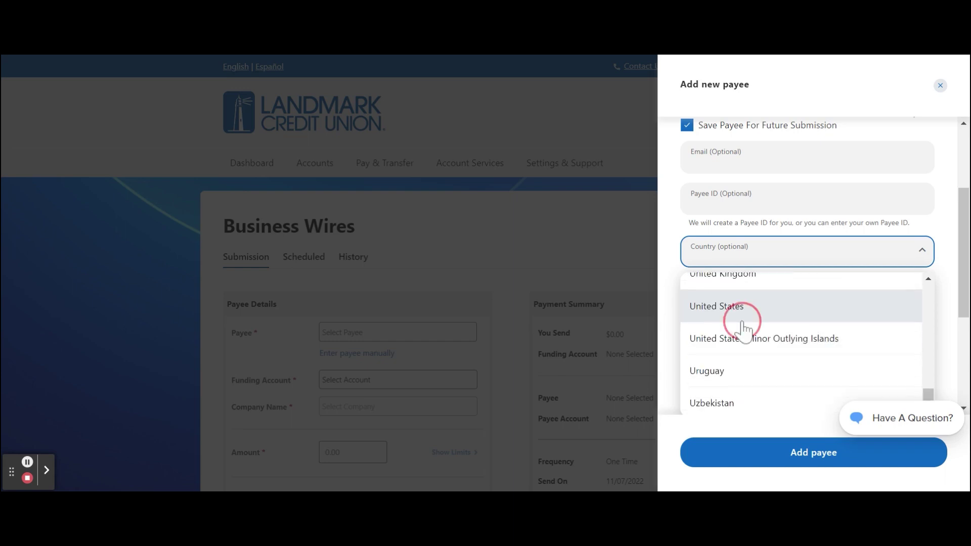
left_click(755, 303)
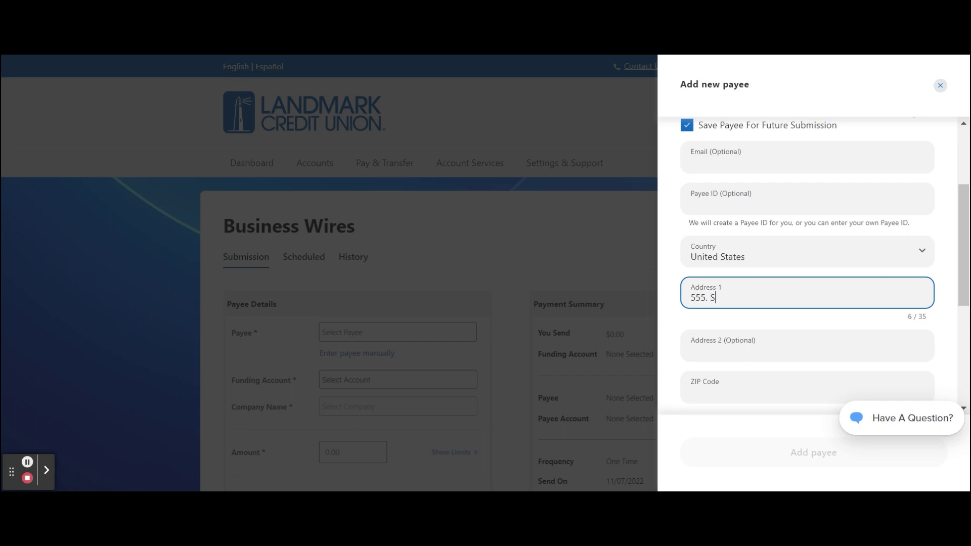
key("Tab")
key("Tab")
type("53008")
key("Tab")
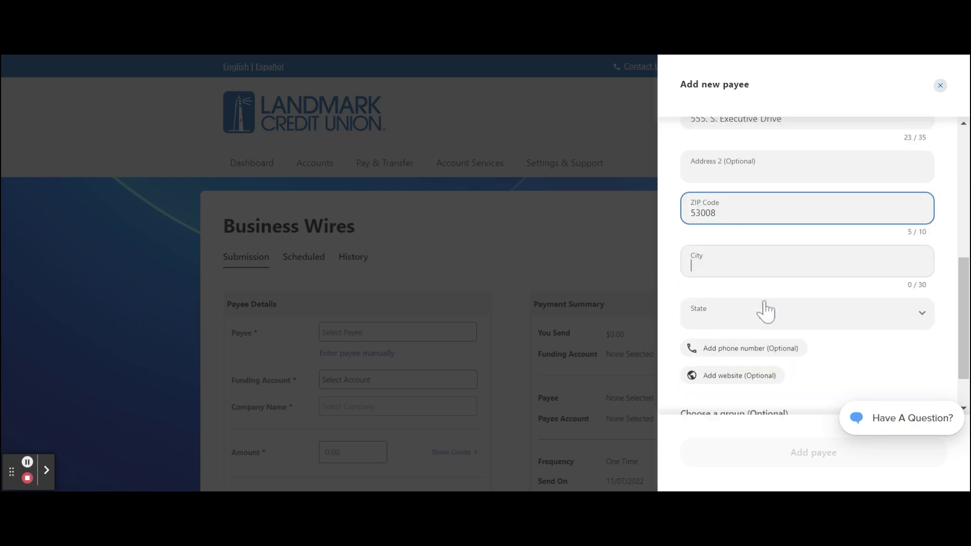
type("Brookfield")
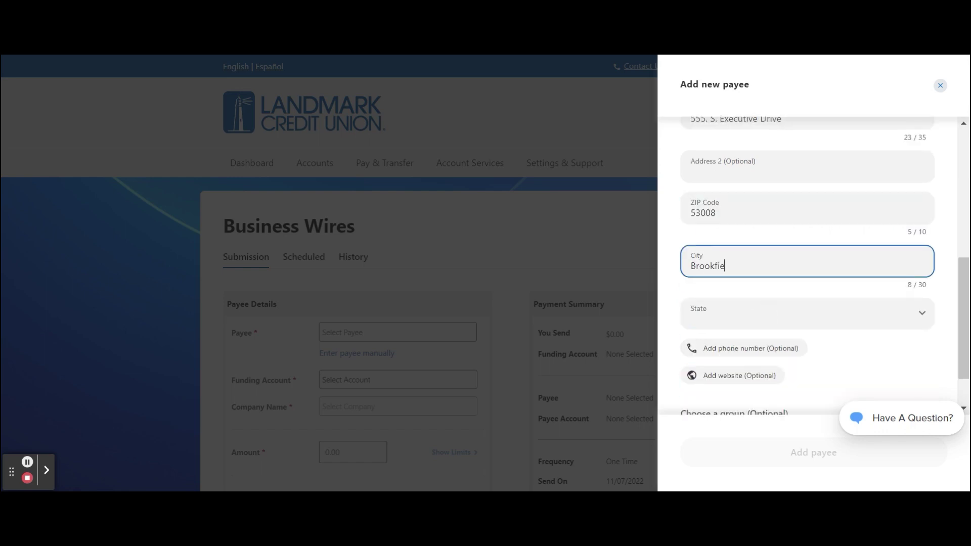
key("Tab")
left_click(765, 303)
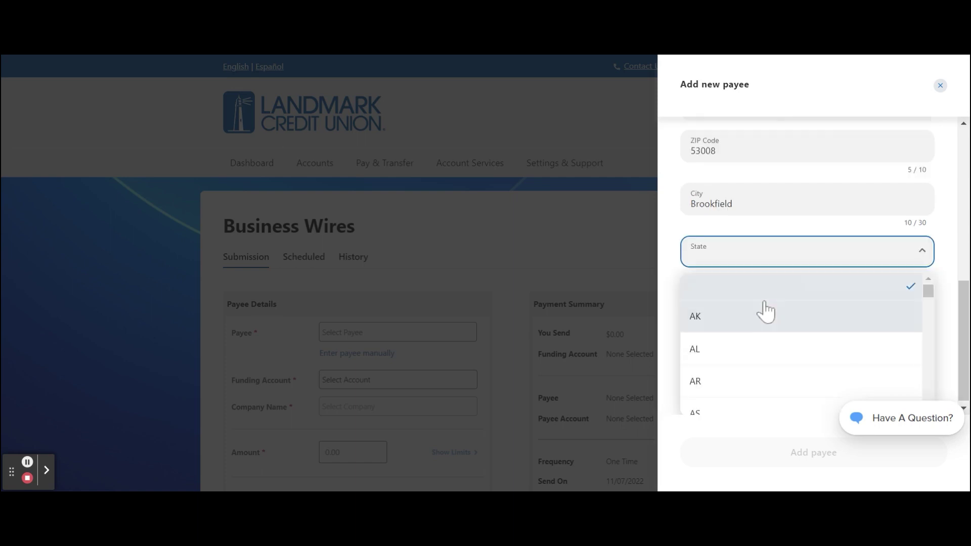
scroll(765, 311, "down", 15)
left_click(764, 347)
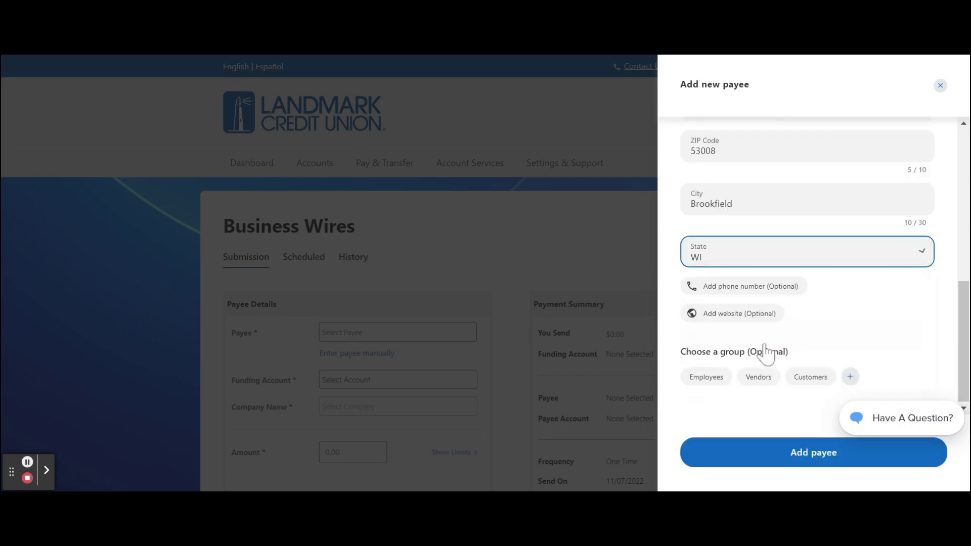
left_click(776, 455)
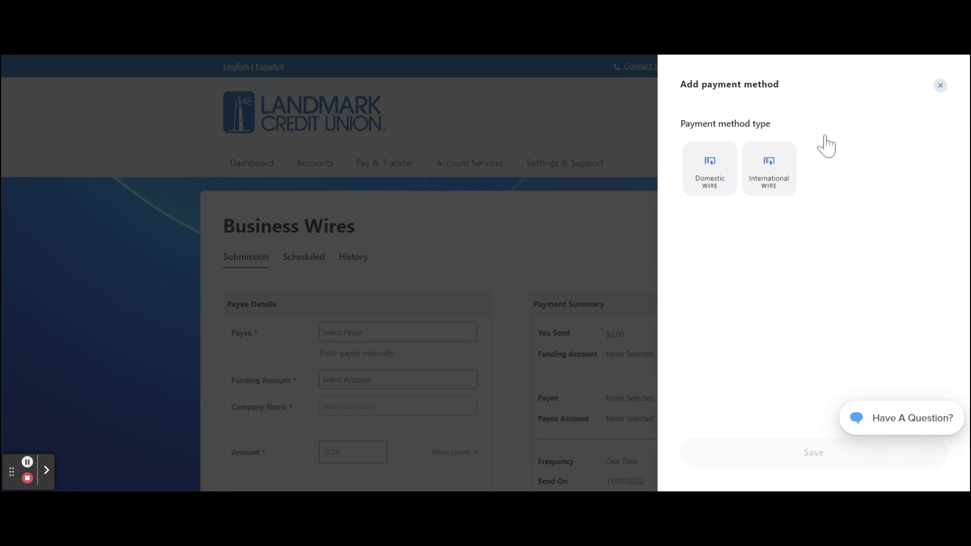
Save a Domestic Wire method with the pasted routing number, account number and nickname 'Domestic Wire'.
scroll(826, 245, "down", 3)
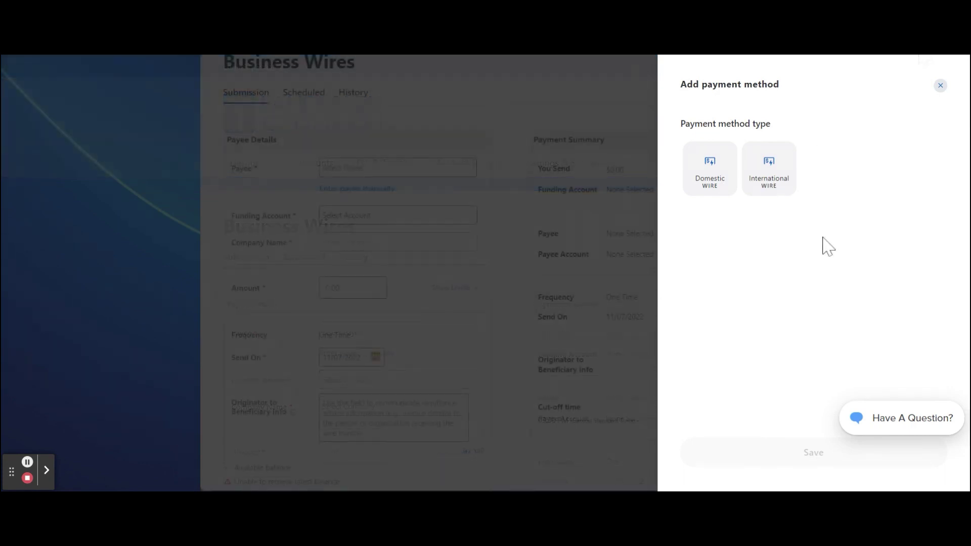
left_click(728, 188)
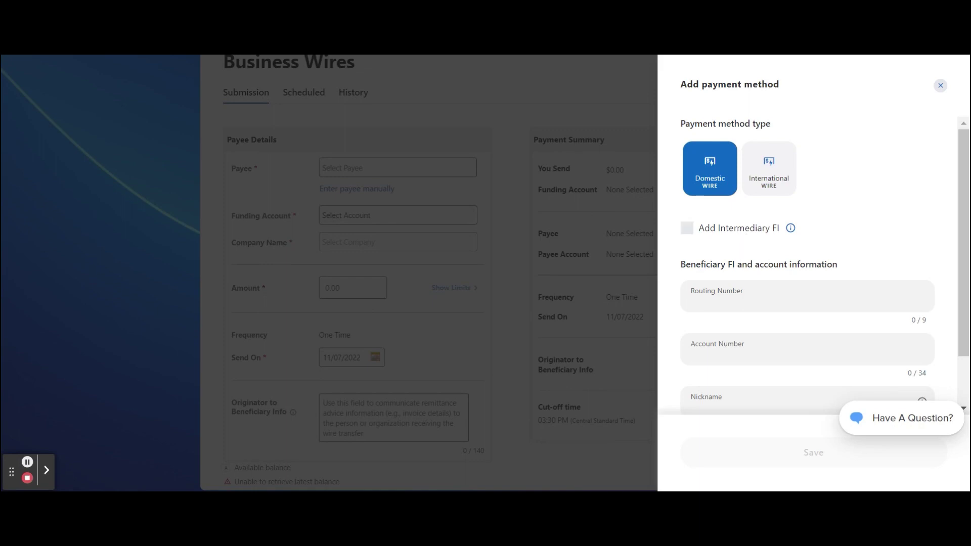
scroll(746, 244, "down", 2)
left_click(762, 238)
type("275079714")
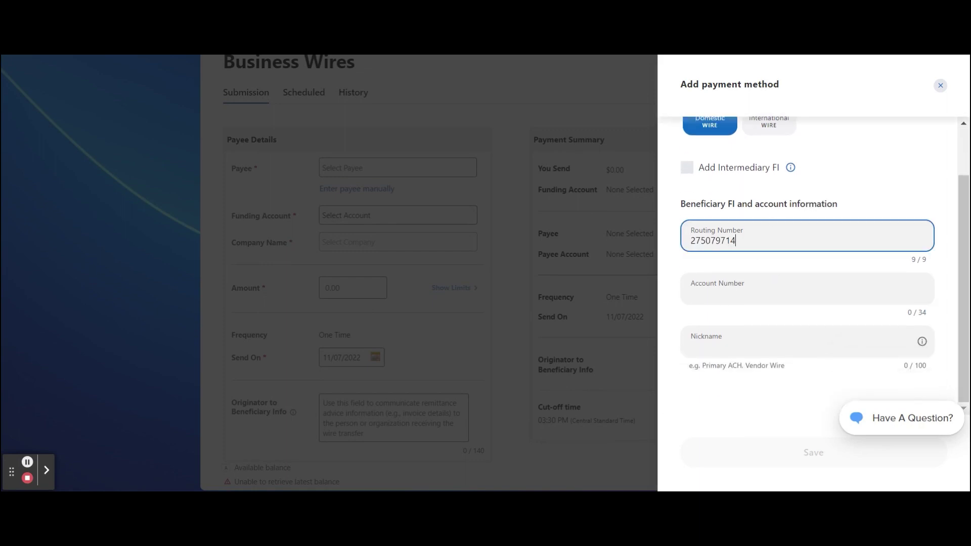
left_click(772, 301)
type("00000")
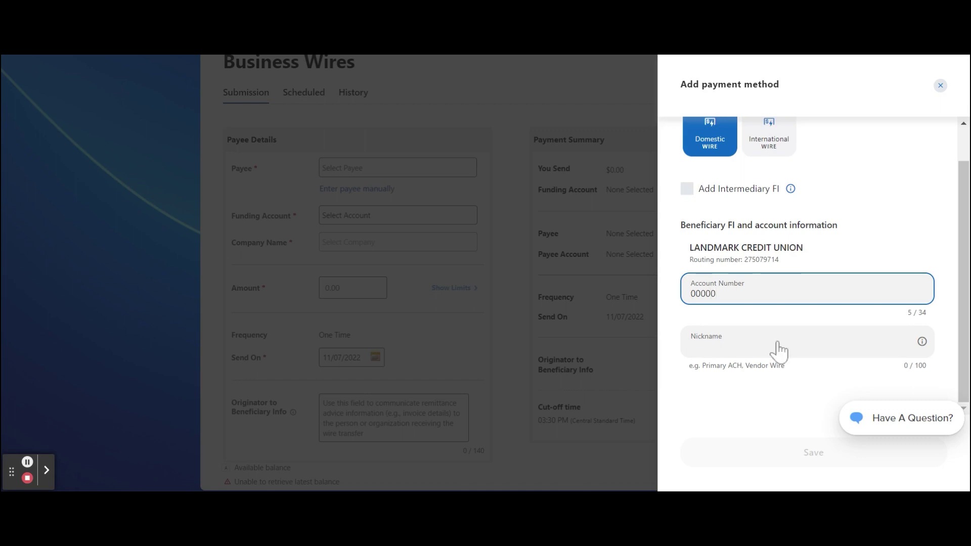
left_click(778, 348)
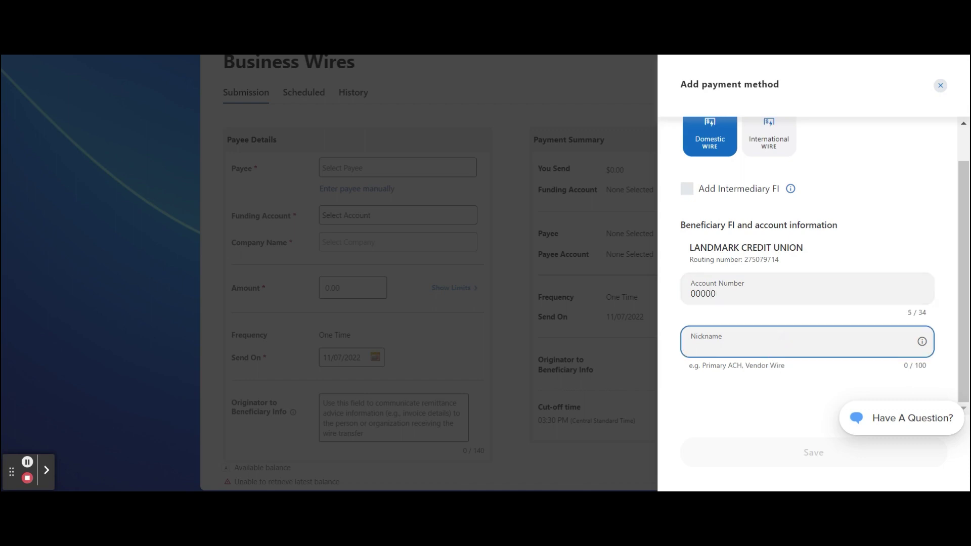
type("Domes")
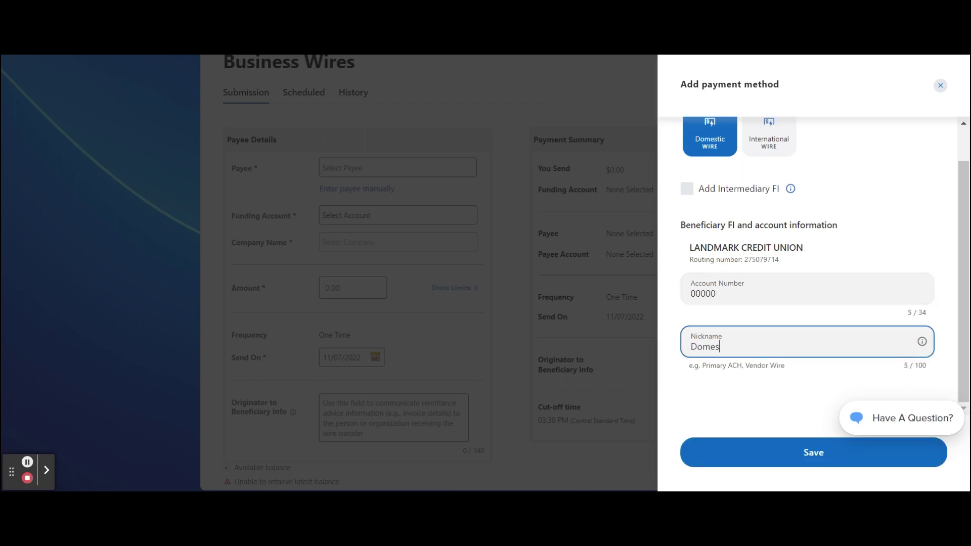
type("tic Wire")
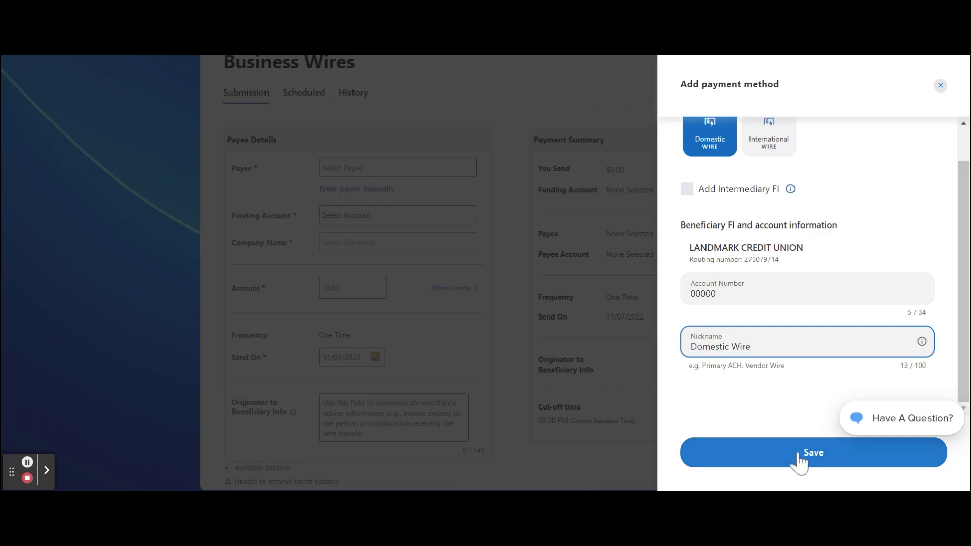
left_click(797, 456)
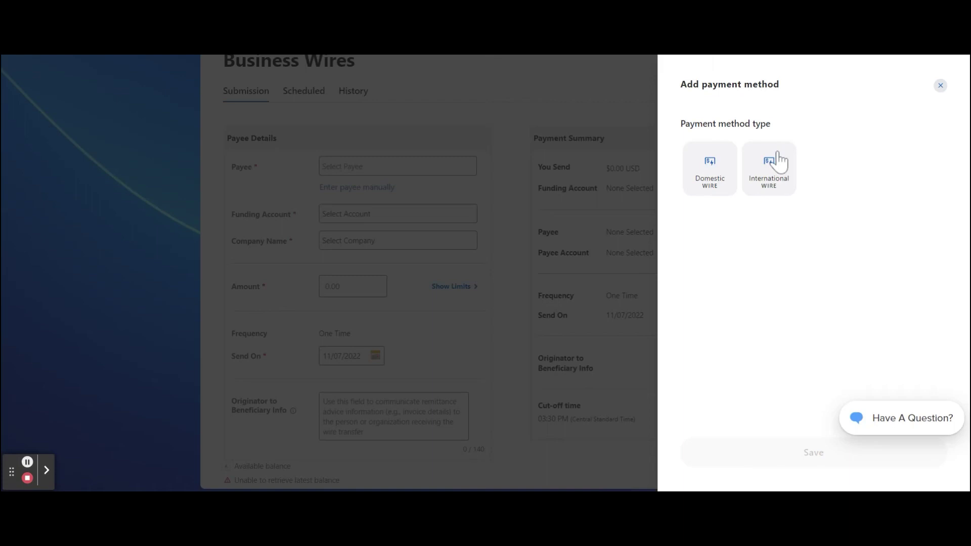
Choose International Wire and enter SWIFT ID PNBPIE2D, bank name Wells Fargo and the account number.
left_click(769, 165)
left_click(769, 267)
type("PNBPIE2D")
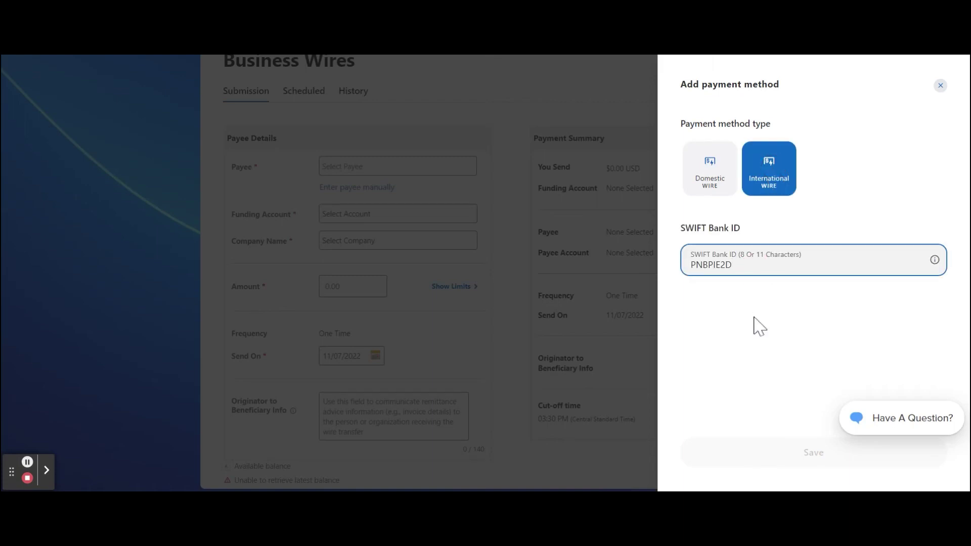
scroll(758, 336, "down", 2)
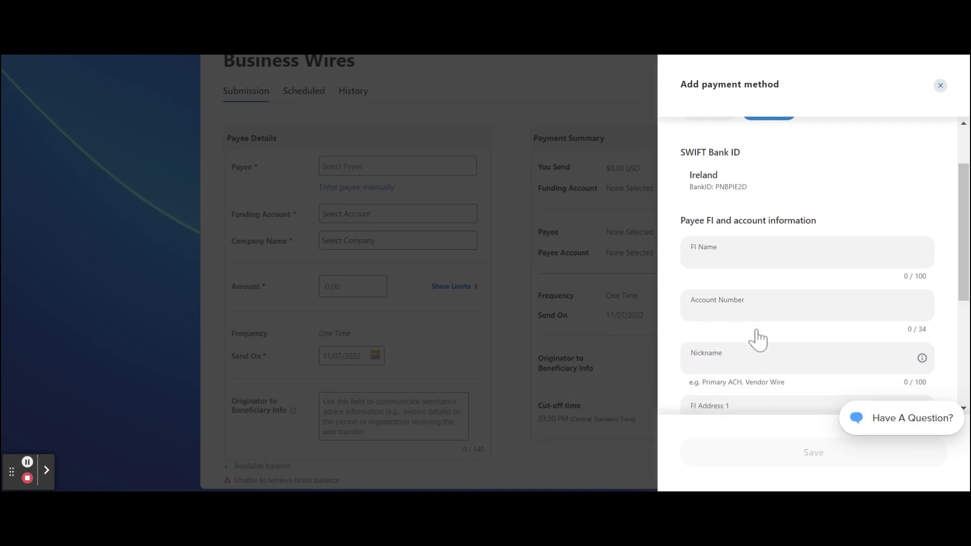
left_click(747, 256)
type("Wells Fargo")
key("Tab")
type("00000")
Nickname the method 'International Wire', add the bank's street address and city Dublin, and save.
scroll(810, 267, "down", 2)
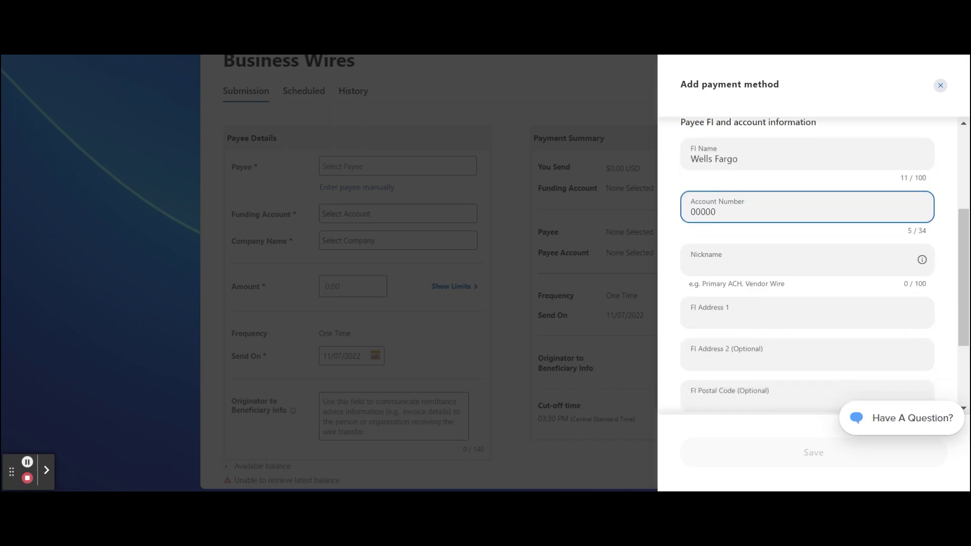
left_click(742, 267)
type("International Wire")
scroll(810, 267, "down", 1)
left_click(754, 242)
type("123 Shamrock Lane")
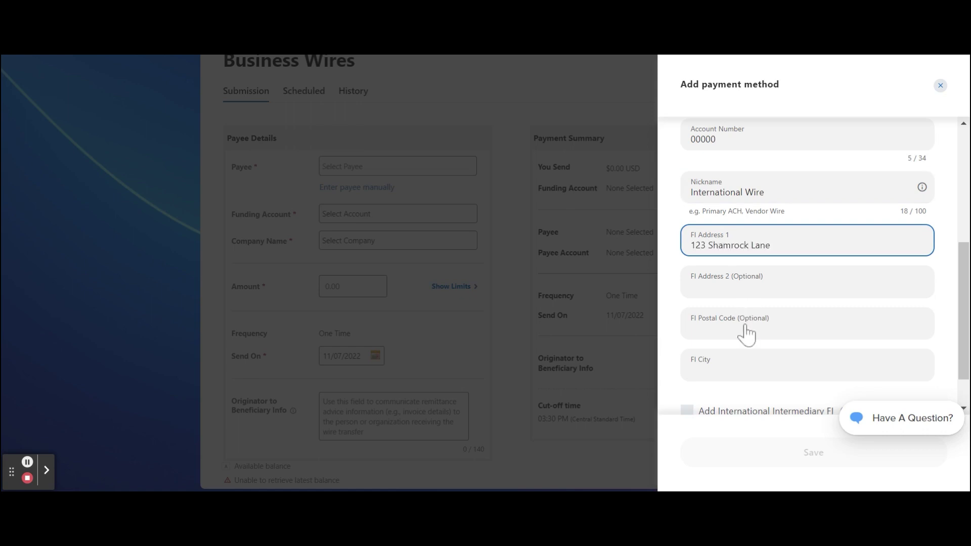
left_click(741, 372)
type("Dublin")
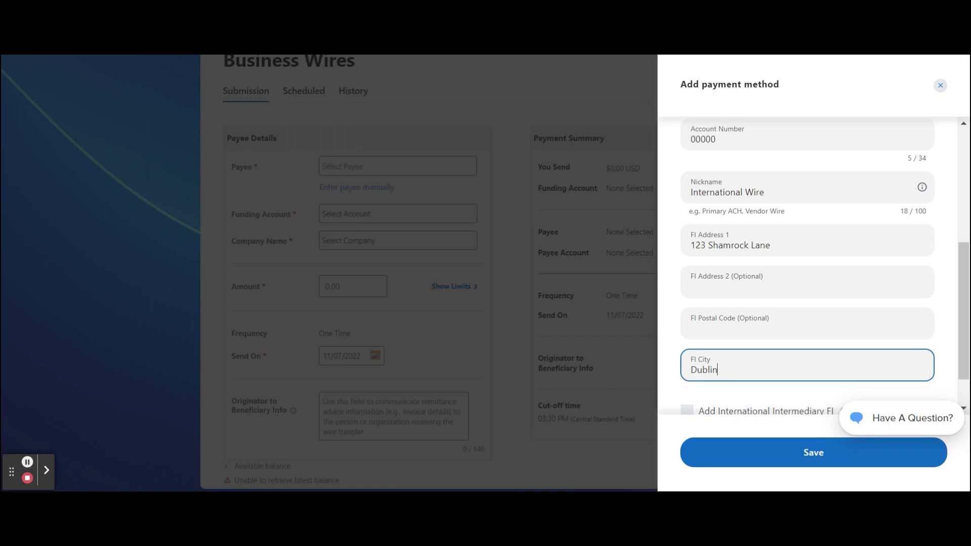
scroll(824, 267, "down", 1)
left_click(755, 458)
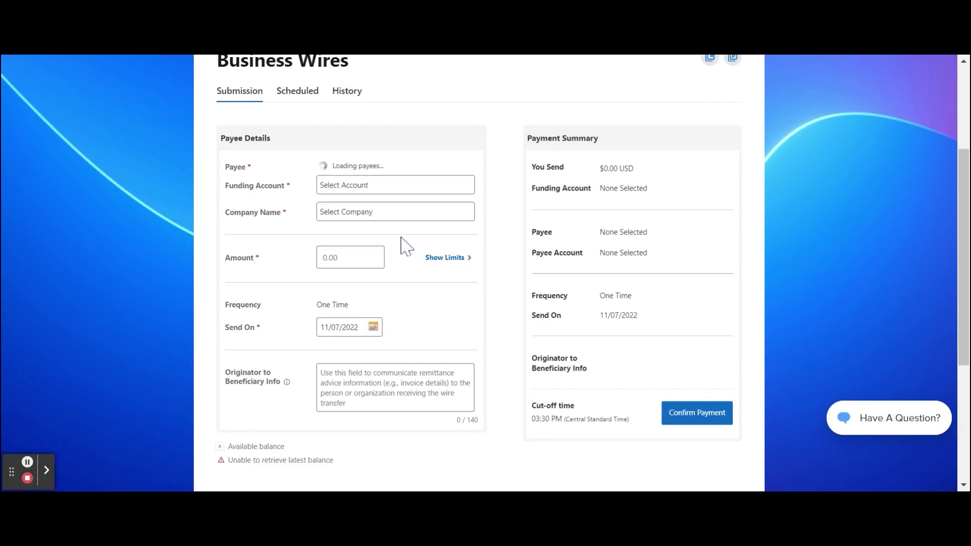
Fund the wire from Landmark Test Business 1 with an amount of 1.00.
left_click(392, 234)
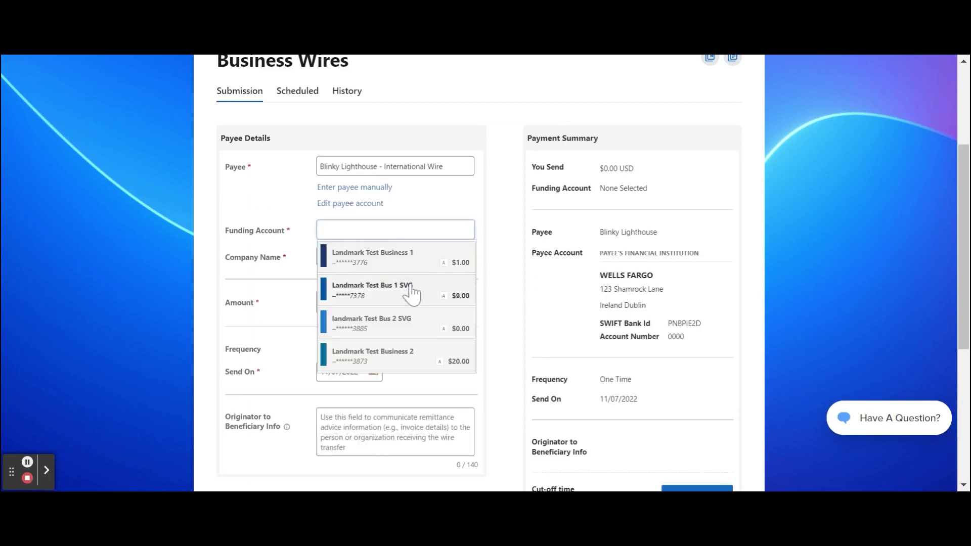
left_click(412, 256)
left_click(413, 278)
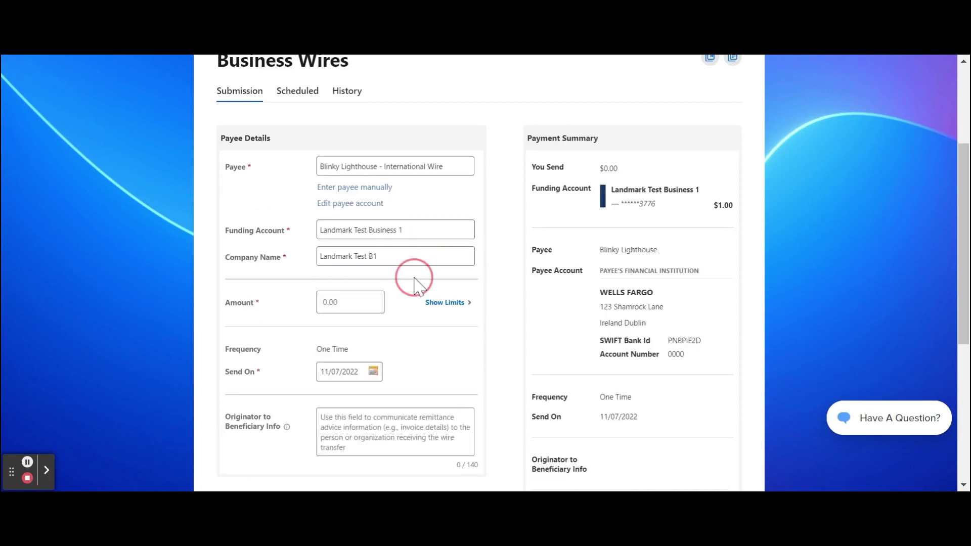
scroll(414, 278, "down", 1)
scroll(414, 278, "down", 1)
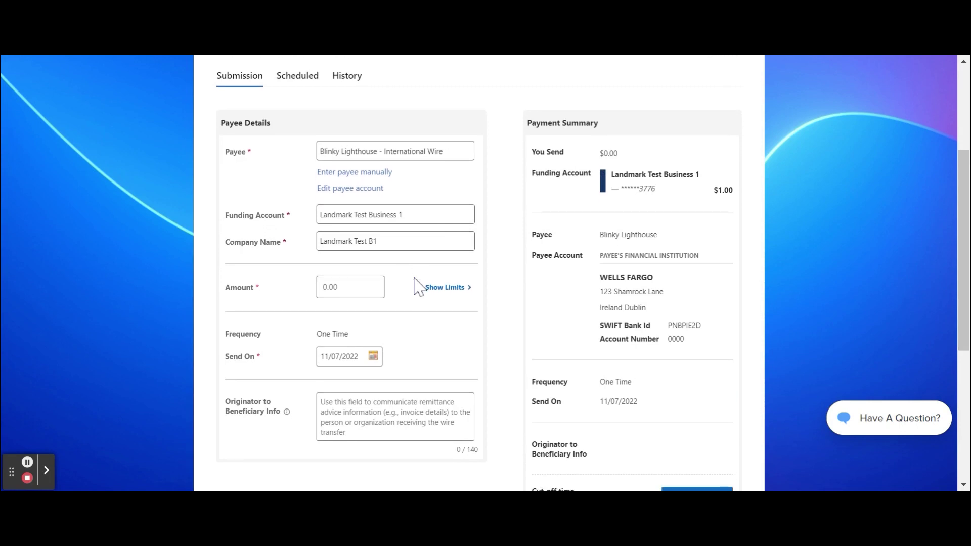
left_click(350, 283)
type("1.00")
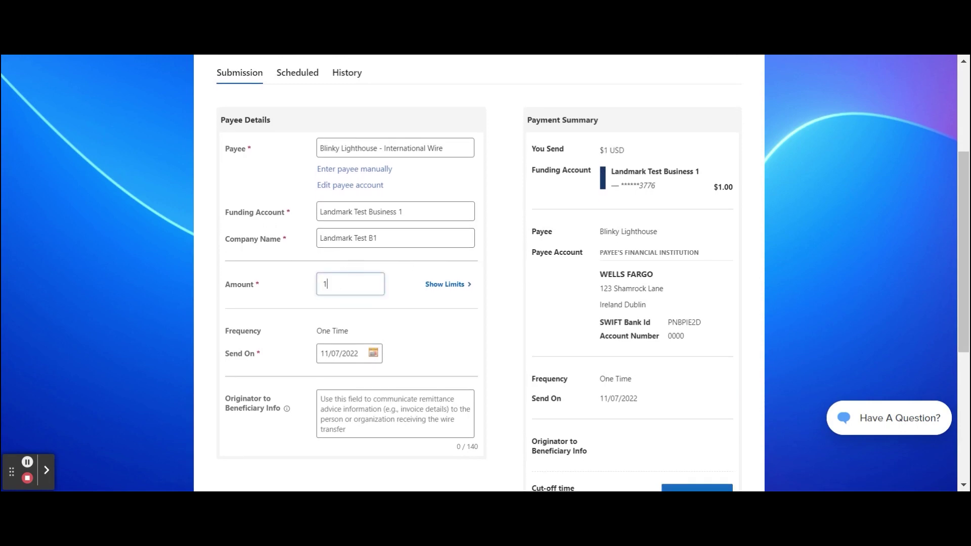
Keep the send date at 11/07/2022 and confirm the $1.00 wire payment.
left_click(396, 311)
scroll(396, 311, "down", 2)
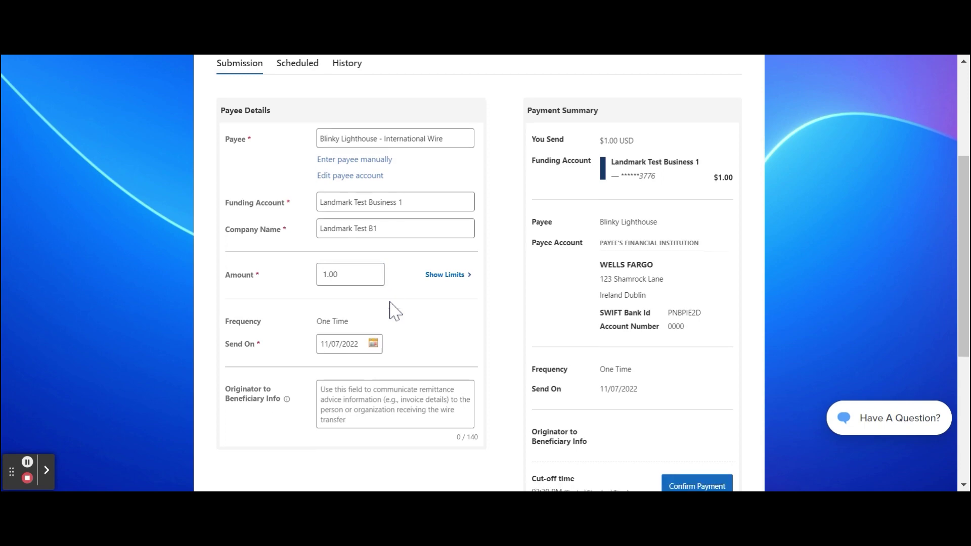
left_click(376, 307)
left_click(347, 375)
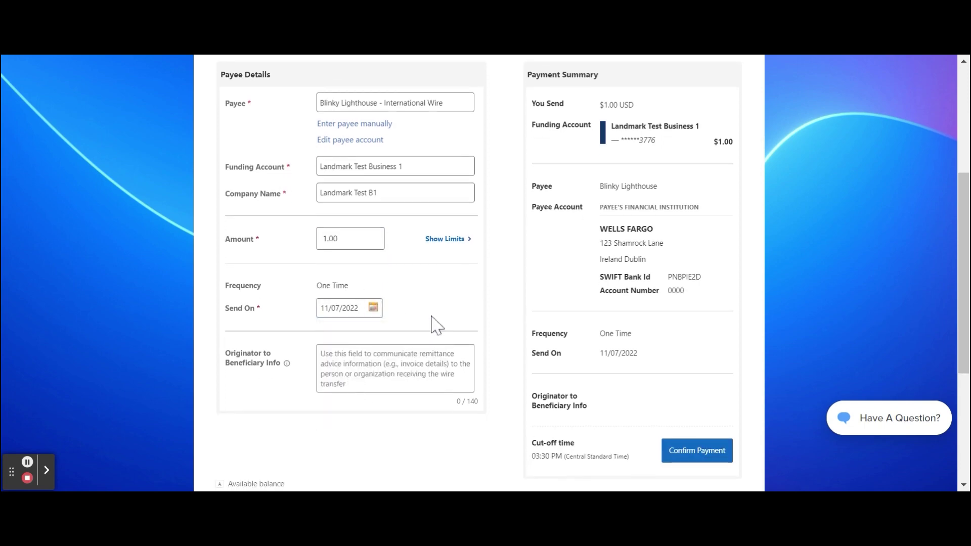
scroll(433, 324, "down", 1)
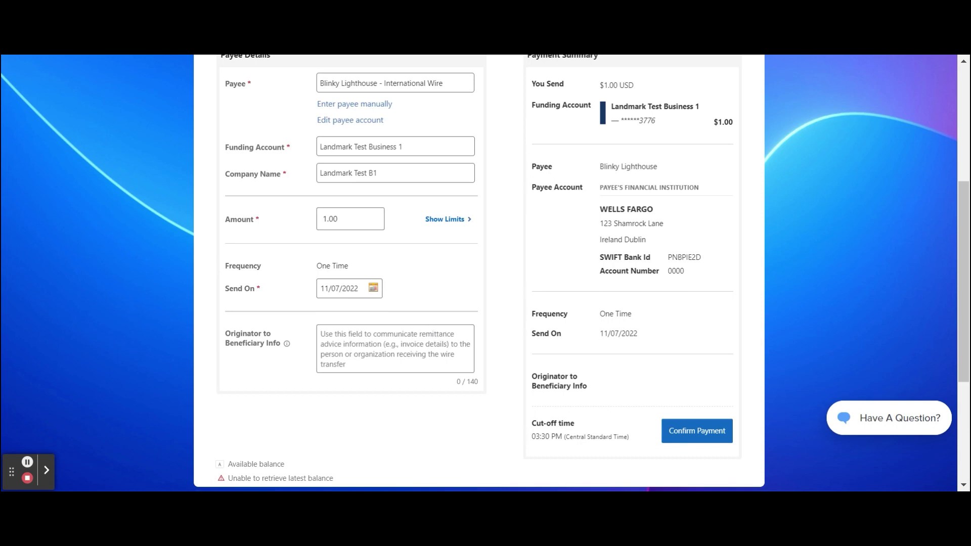
left_click(688, 436)
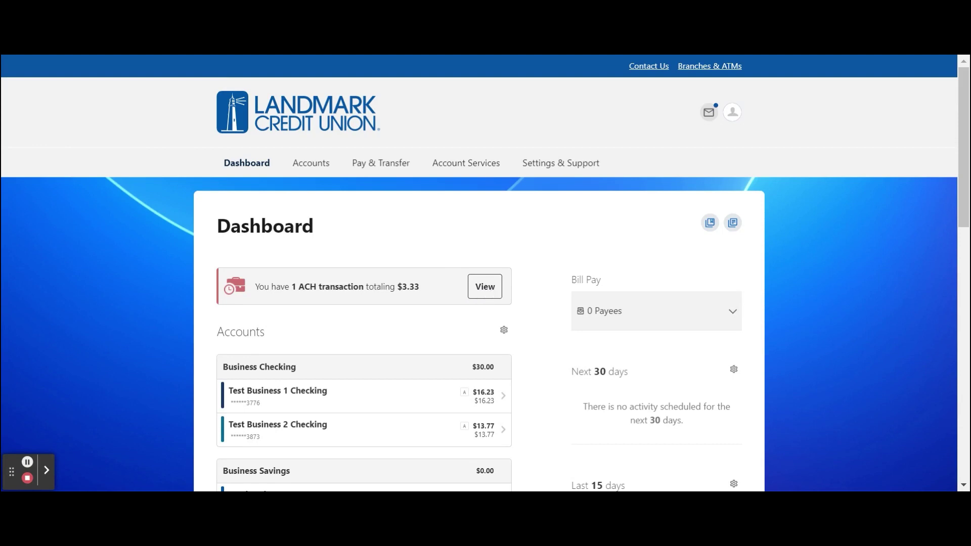
Go to Business Admin from the Settings & Support menu.
left_click(556, 167)
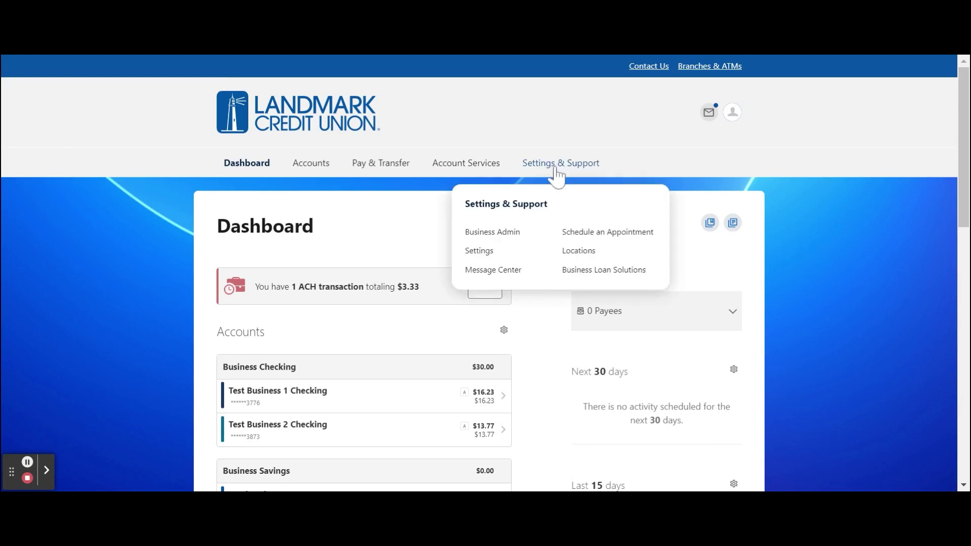
left_click(512, 233)
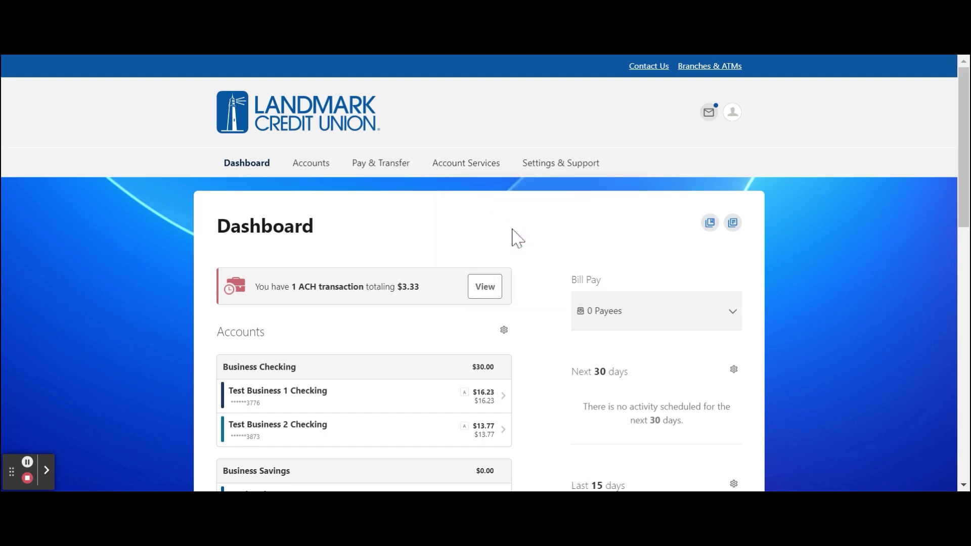
Select the $3.33 'Live tests 2 to 1' ACH request and authorize it.
scroll(516, 238, "down", 2)
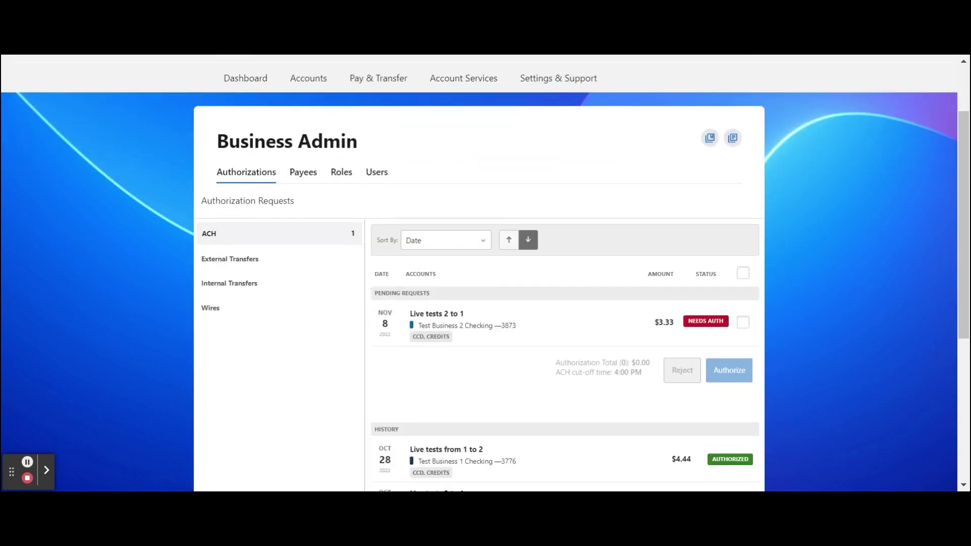
left_click(502, 318)
scroll(526, 326, "down", 3)
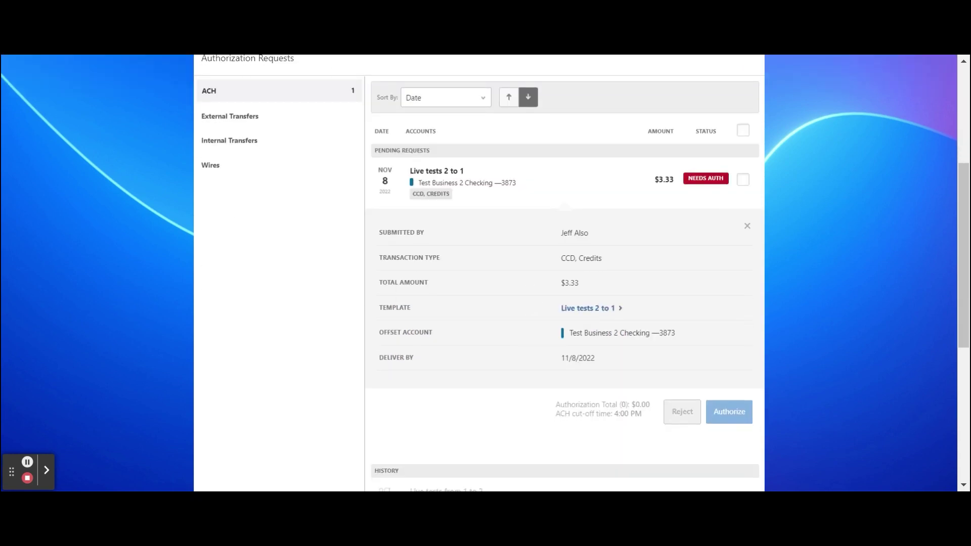
left_click(742, 180)
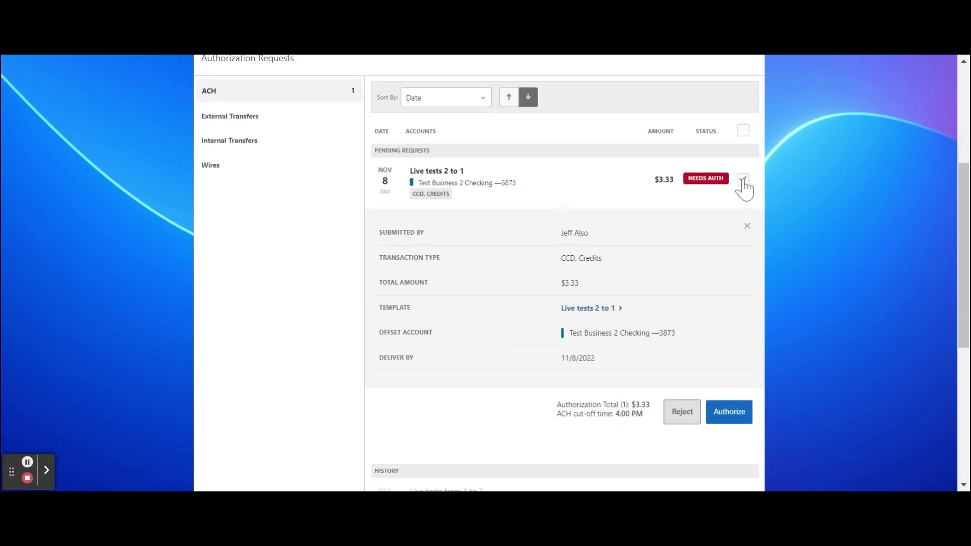
left_click(742, 412)
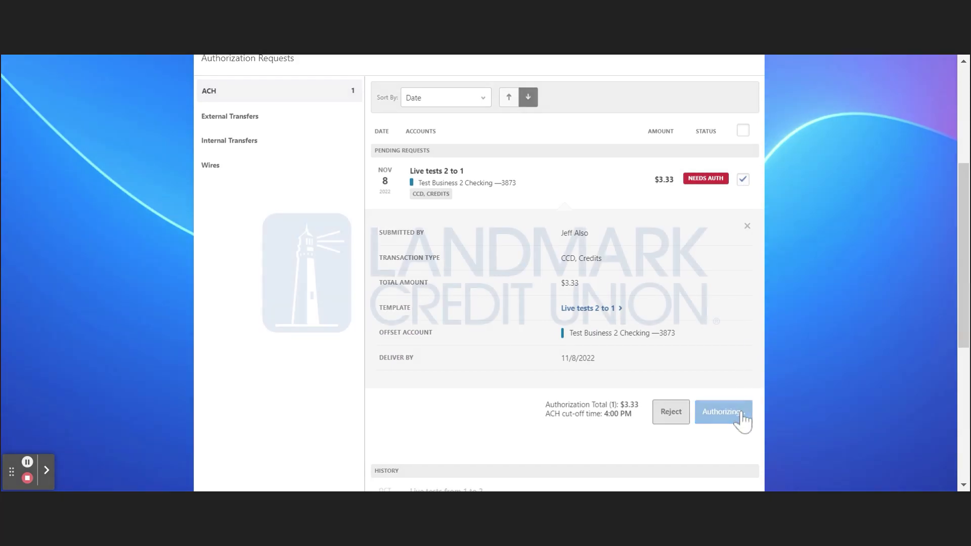